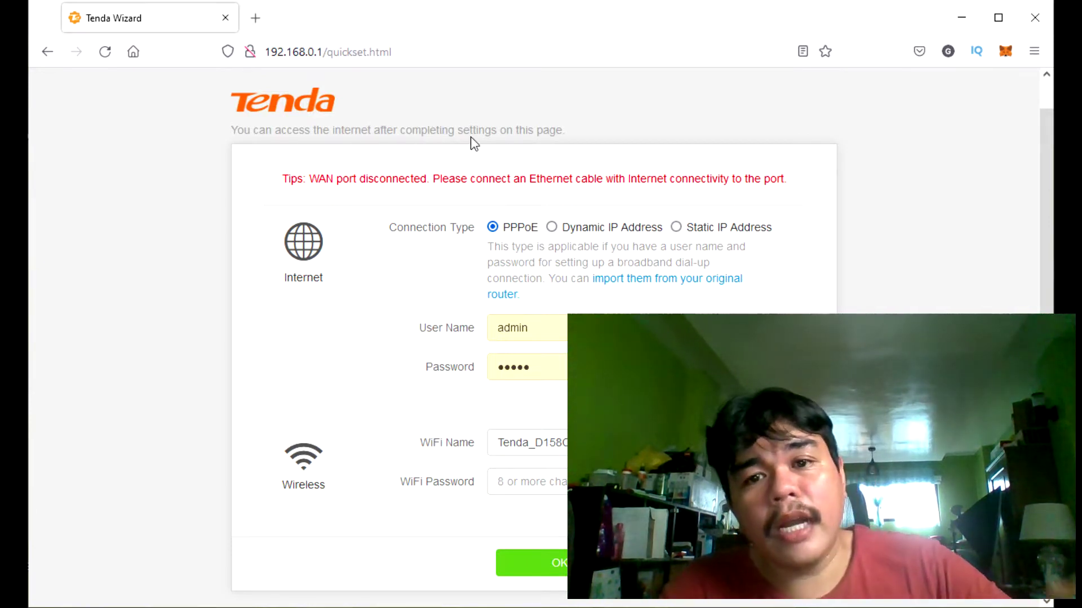
Switch the wizard's internet connection type from PPPoE to Dynamic IP Address.
{"action": "left_click", "coordinate": [553, 227]}
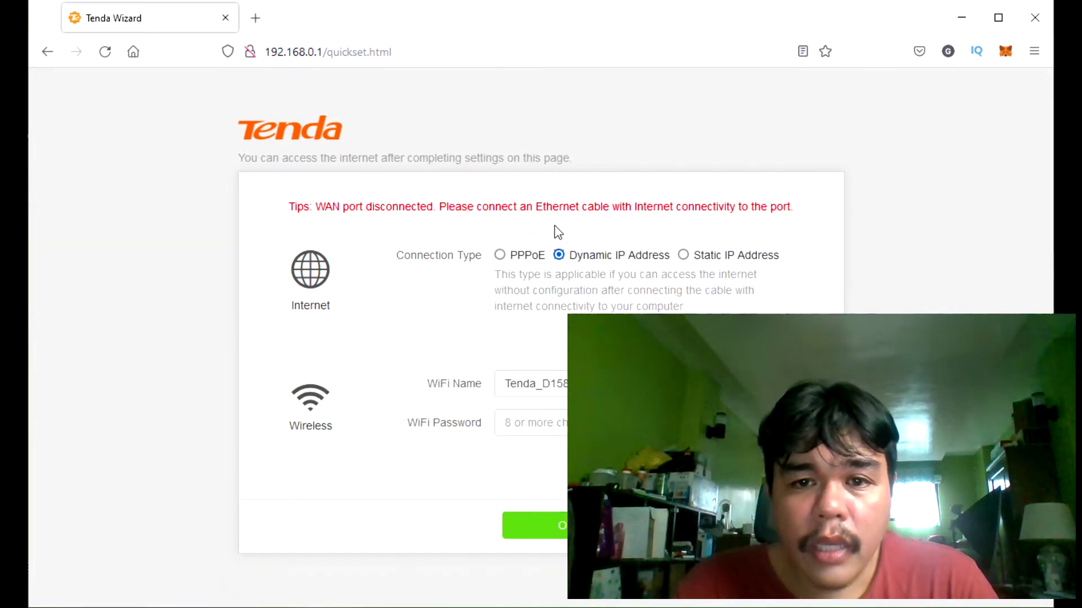
{"action": "left_click", "coordinate": [513, 262]}
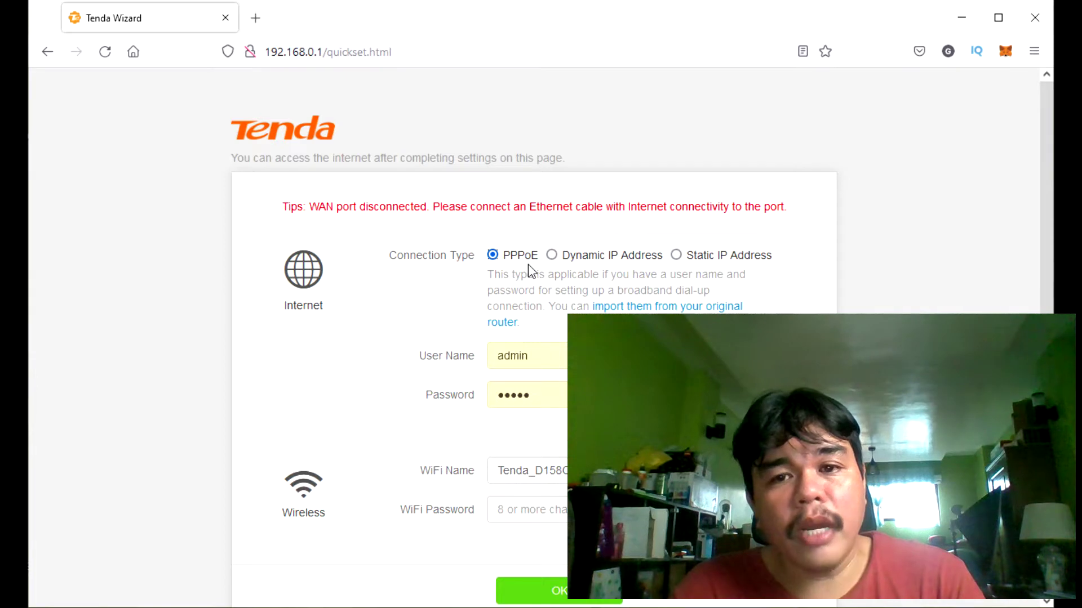
{"action": "left_click_drag", "start_coordinate": [543, 357], "coordinate": [474, 345]}
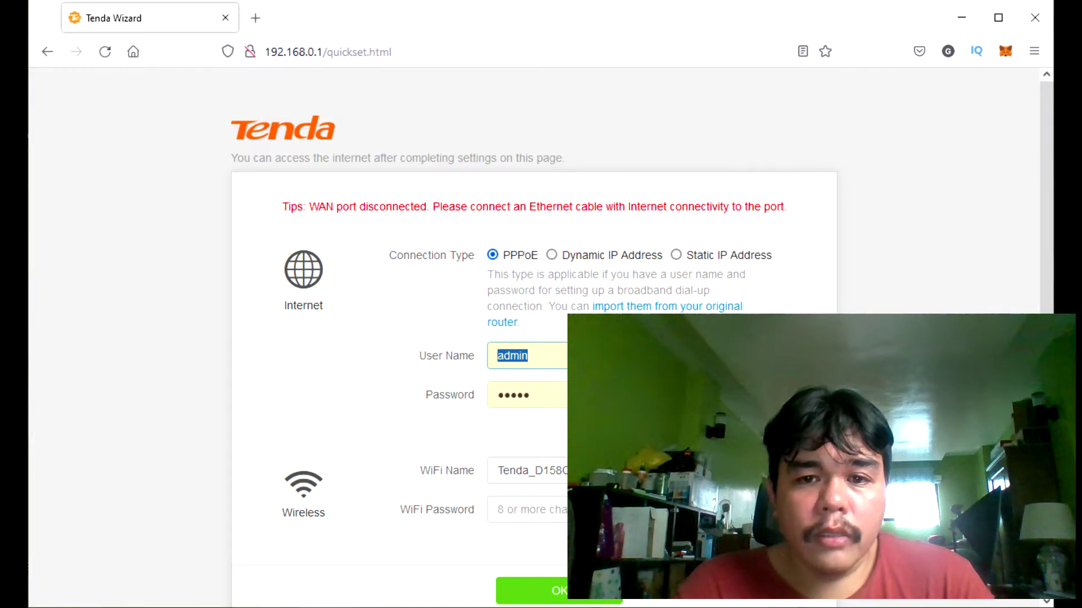
{"action": "left_click", "coordinate": [559, 256]}
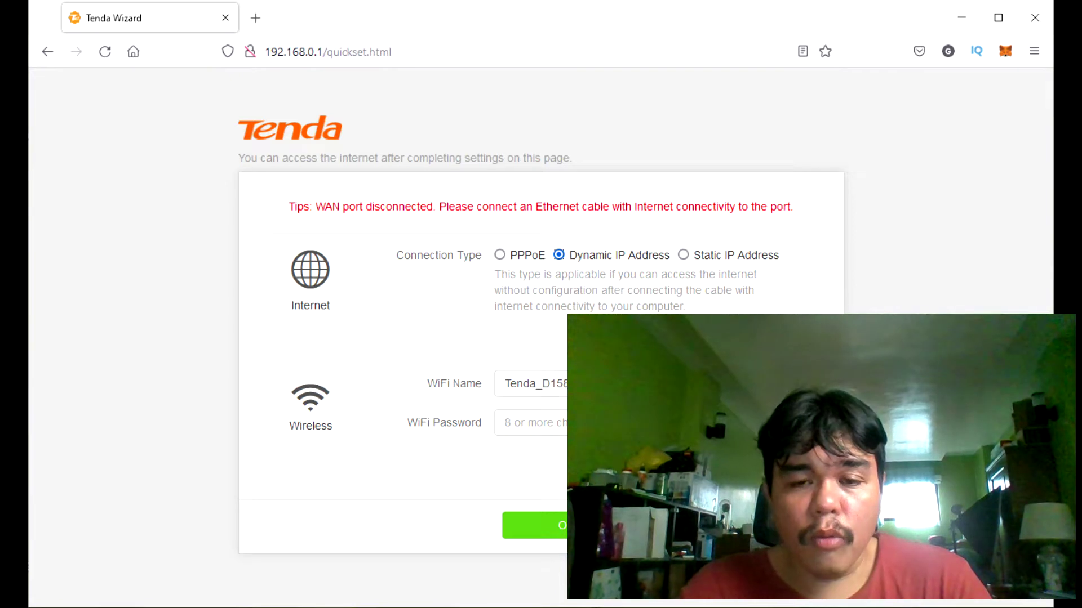
{"action": "key", "text": "Tab"}
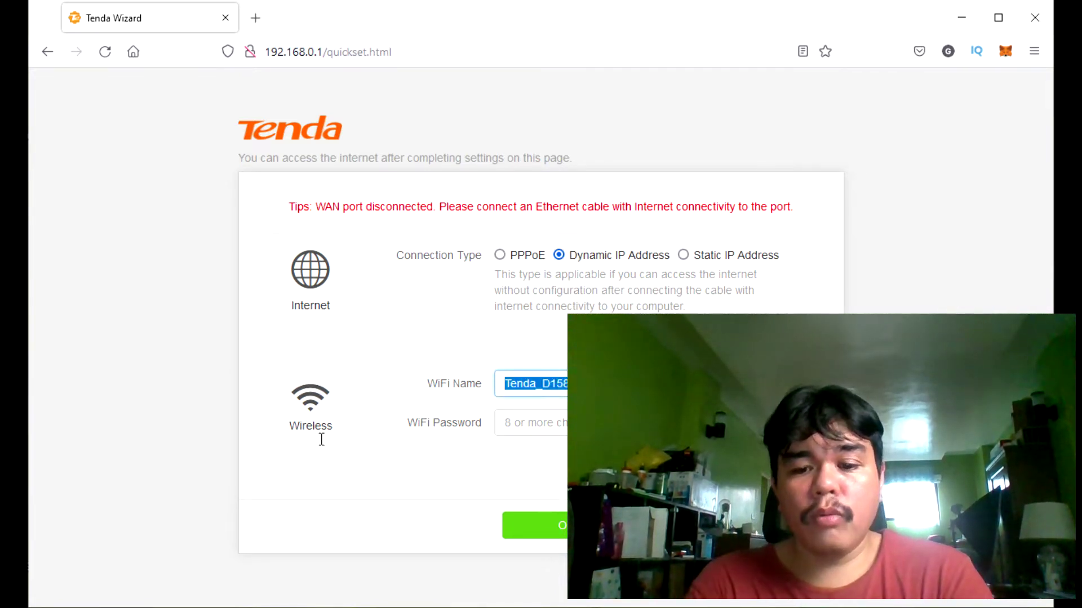
Name the WiFi network superbob, enter a new WiFi password, and save the wizard settings.
{"action": "type", "text": "sup"}
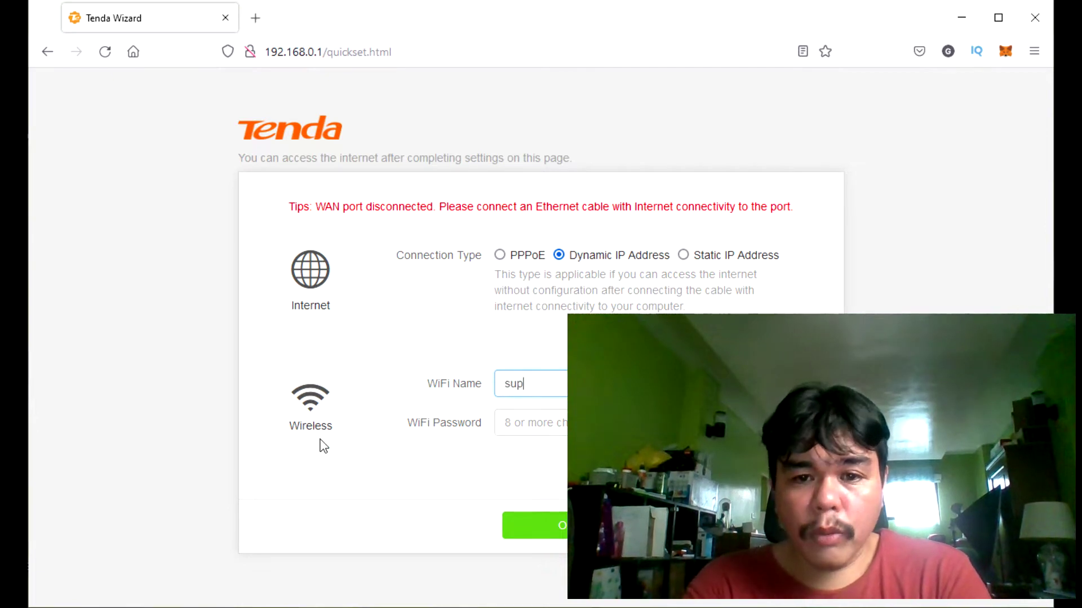
{"action": "type", "text": "erbob"}
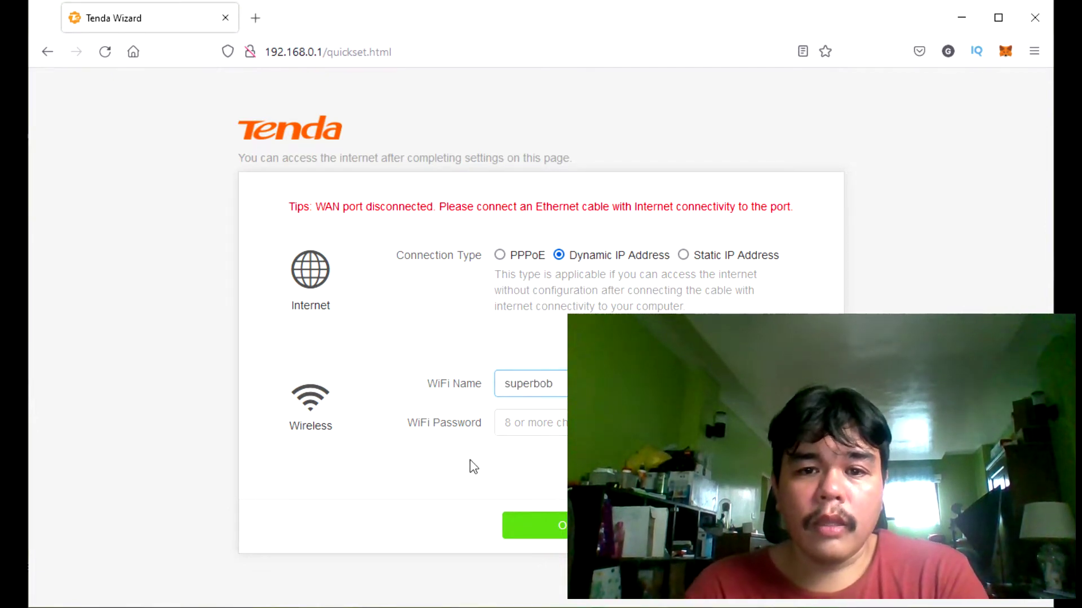
{"action": "key", "text": "Tab"}
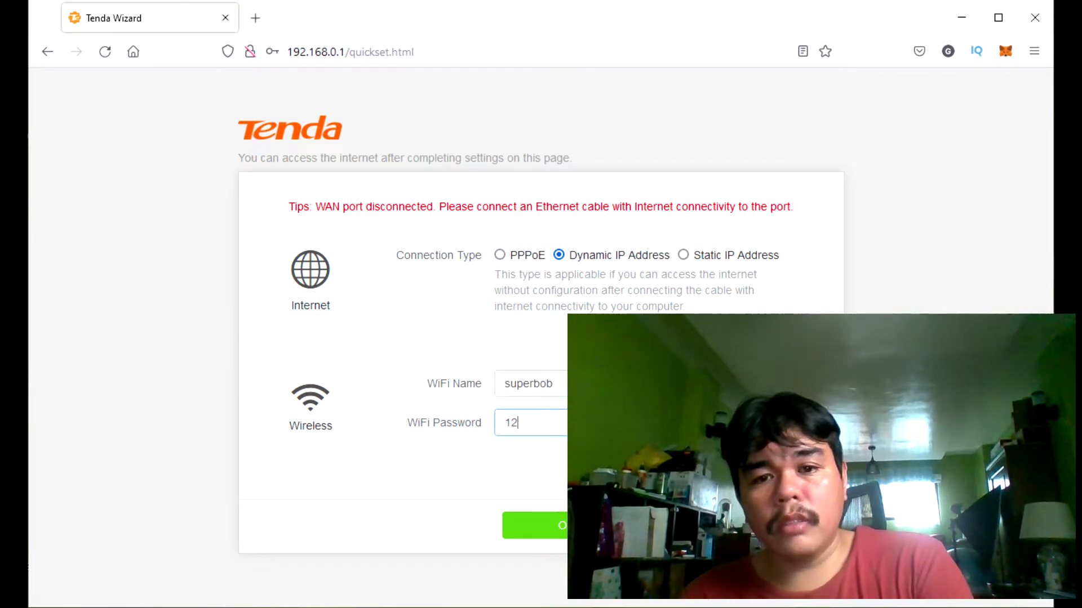
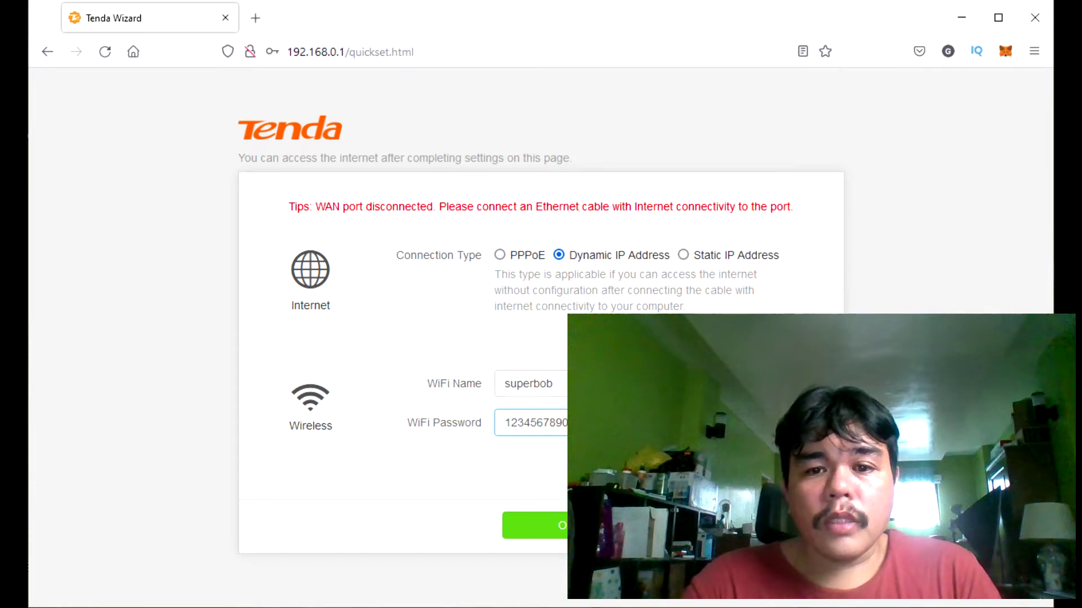
{"action": "left_click", "coordinate": [541, 384]}
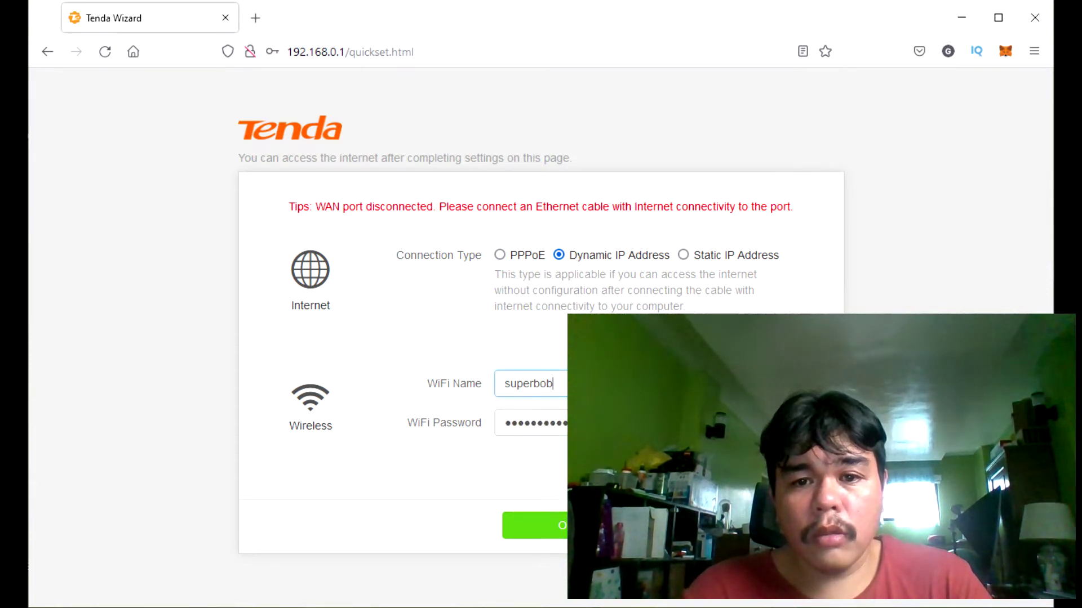
{"action": "left_click", "coordinate": [562, 513]}
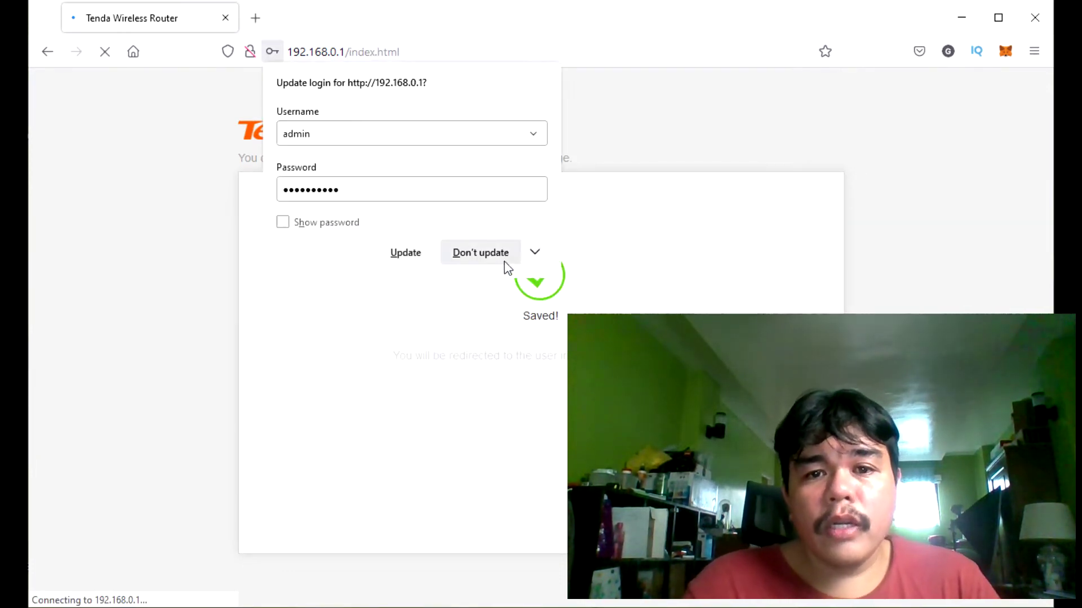
Decline Firefox's saved-login update so the router Status page loads.
{"action": "left_click", "coordinate": [503, 260]}
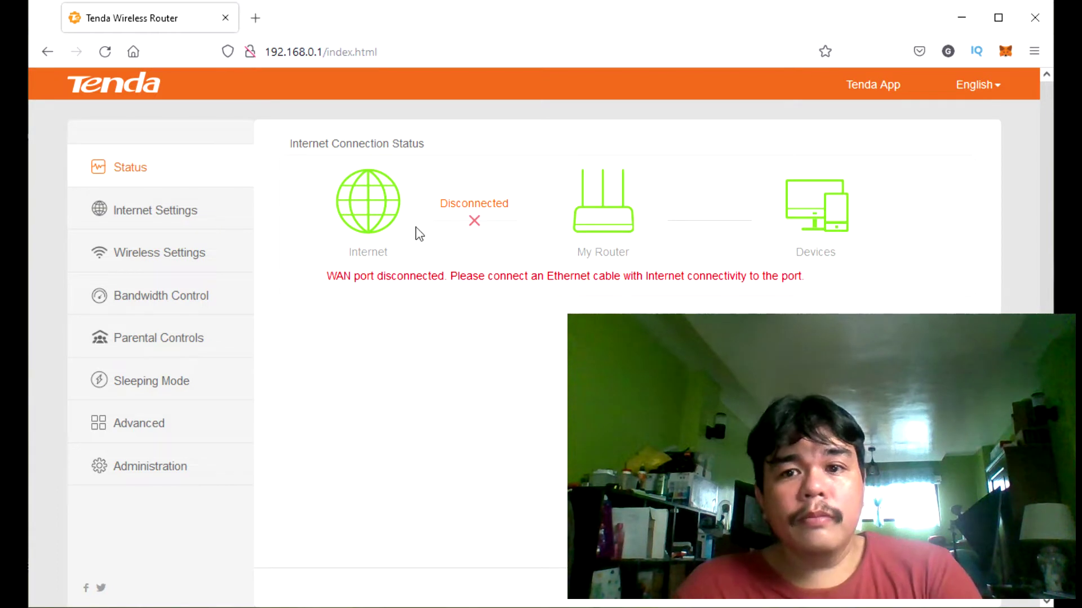
Go through Internet Settings to the Wireless Settings page.
{"action": "left_click", "coordinate": [176, 217]}
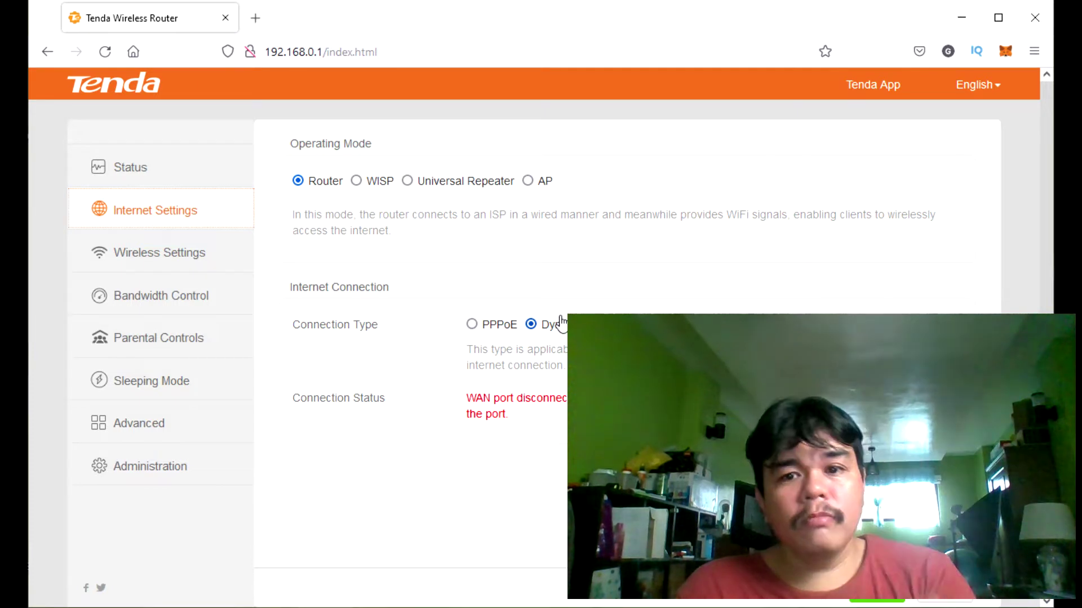
{"action": "left_click", "coordinate": [172, 248]}
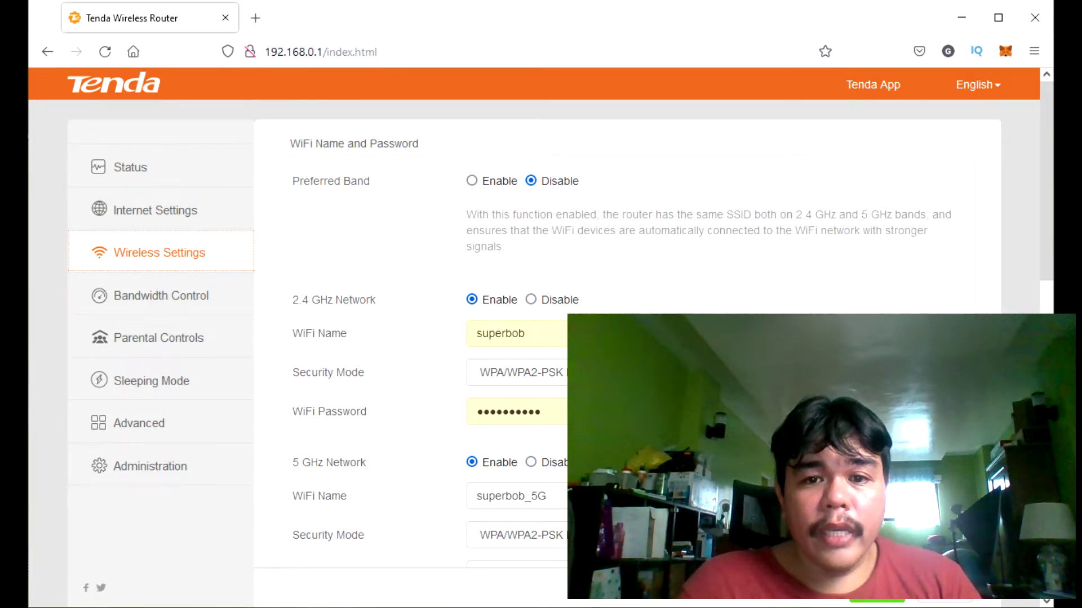
{"action": "left_click", "coordinate": [535, 335]}
{"action": "type", "text": "aaaaaaaaaaaaaaa"}
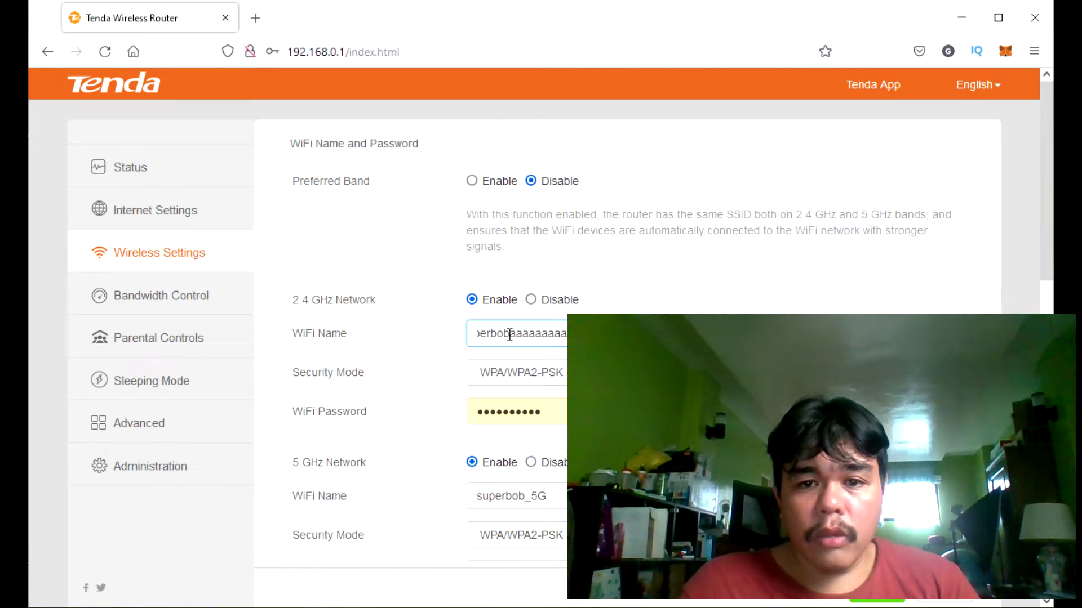
{"action": "left_click_drag", "start_coordinate": [510, 335], "coordinate": [564, 335]}
{"action": "key", "text": "End"}
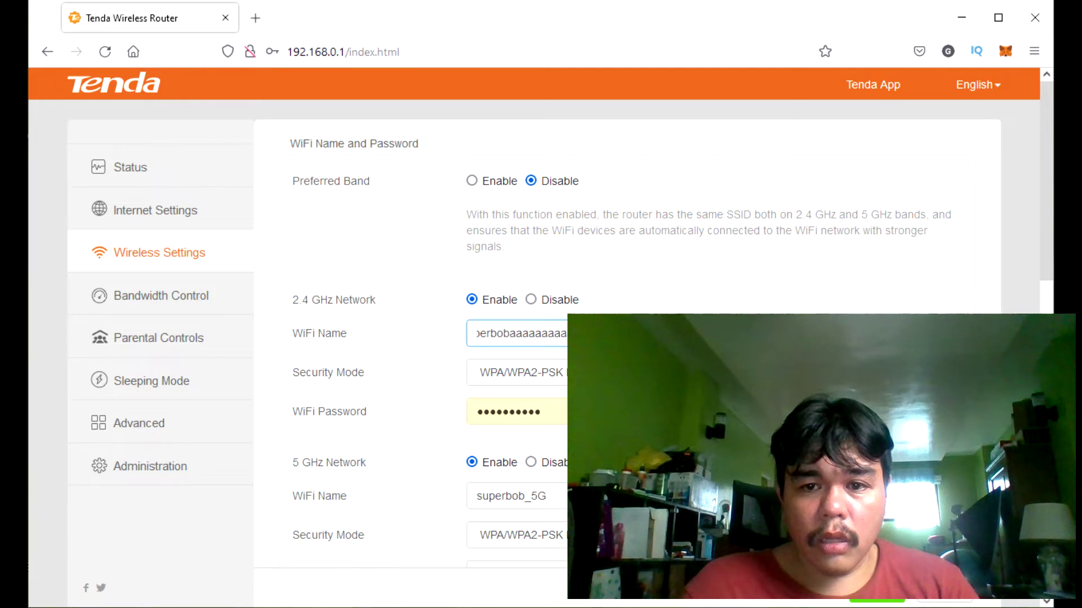
{"action": "key", "text": "Down"}
{"action": "key", "text": "BackSpace"}
{"action": "key", "text": "BackSpace"}
{"action": "key", "text": "BackSpace"}
{"action": "key", "text": "BackSpace"}
{"action": "key", "text": "BackSpace"}
{"action": "key", "text": "BackSpace"}
{"action": "key", "text": "BackSpace"}
{"action": "key", "text": "BackSpace"}
{"action": "key", "text": "BackSpace"}
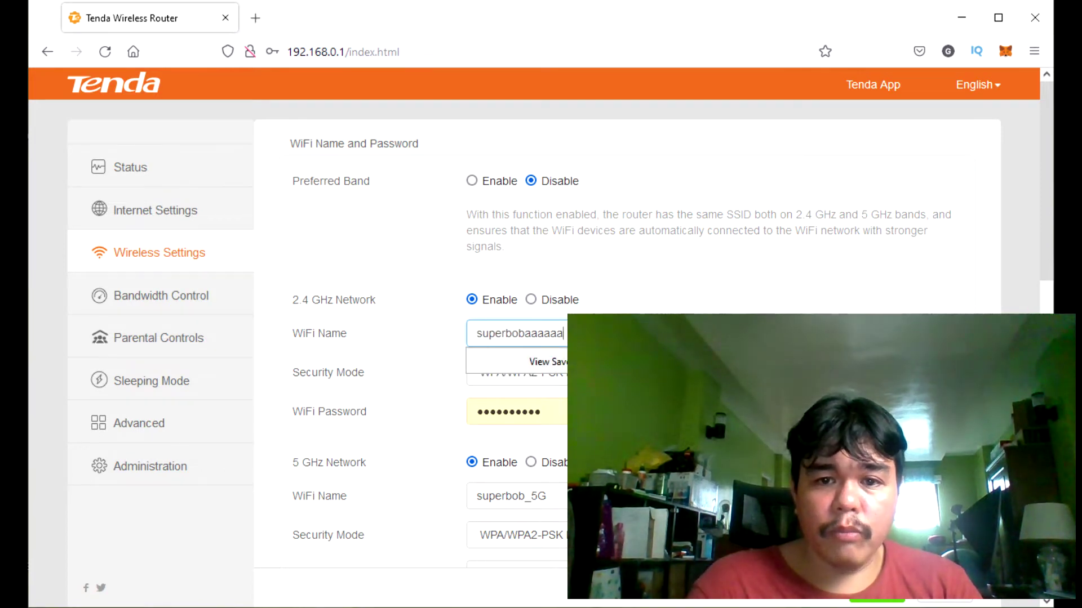
{"action": "left_click", "coordinate": [693, 298]}
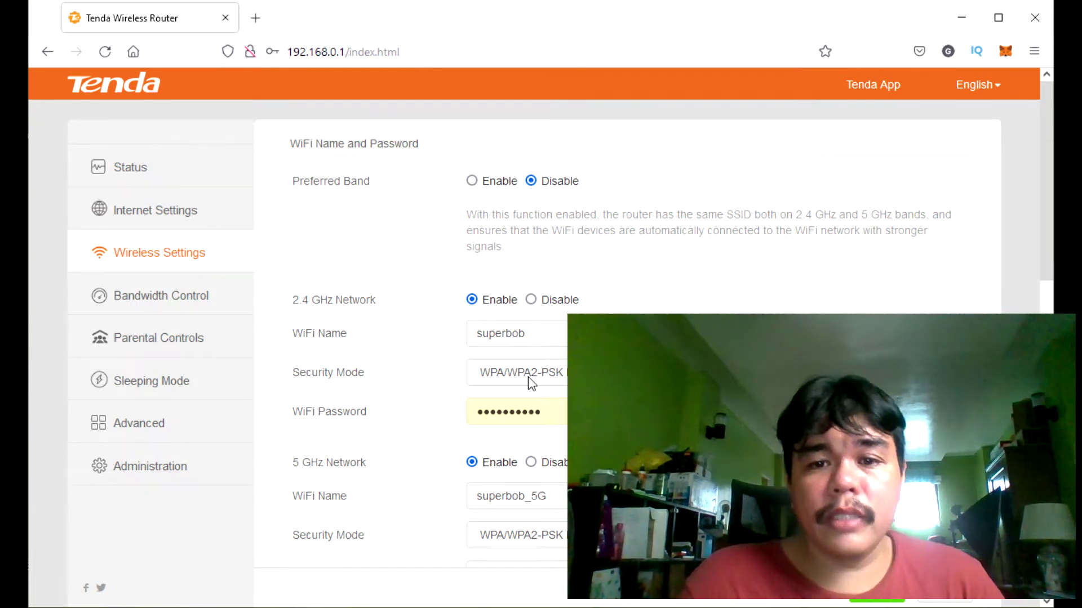
{"action": "left_click", "coordinate": [564, 419]}
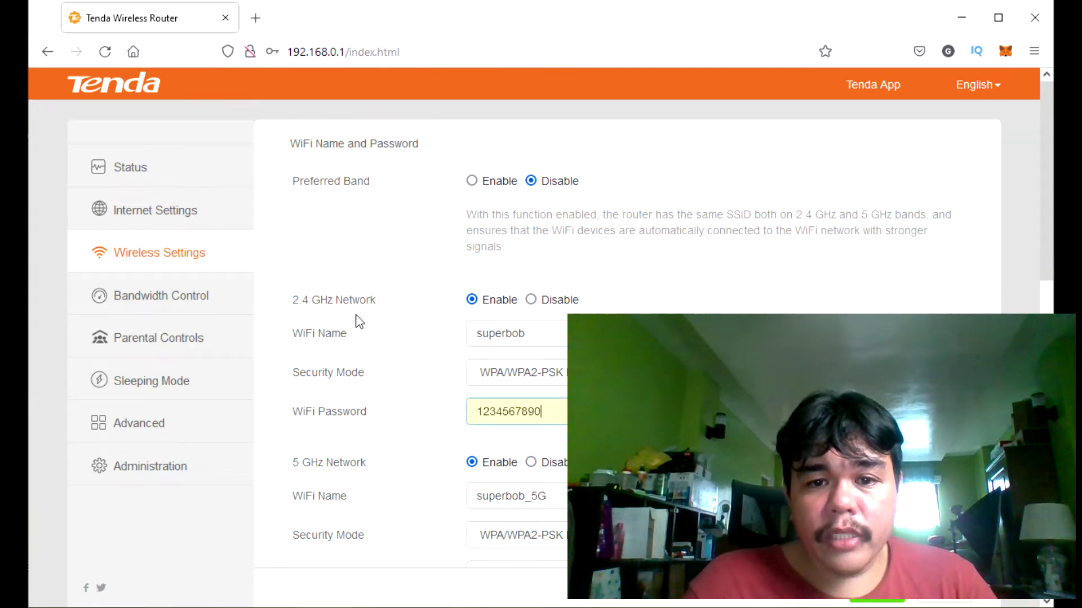
{"action": "key", "text": "Tab"}
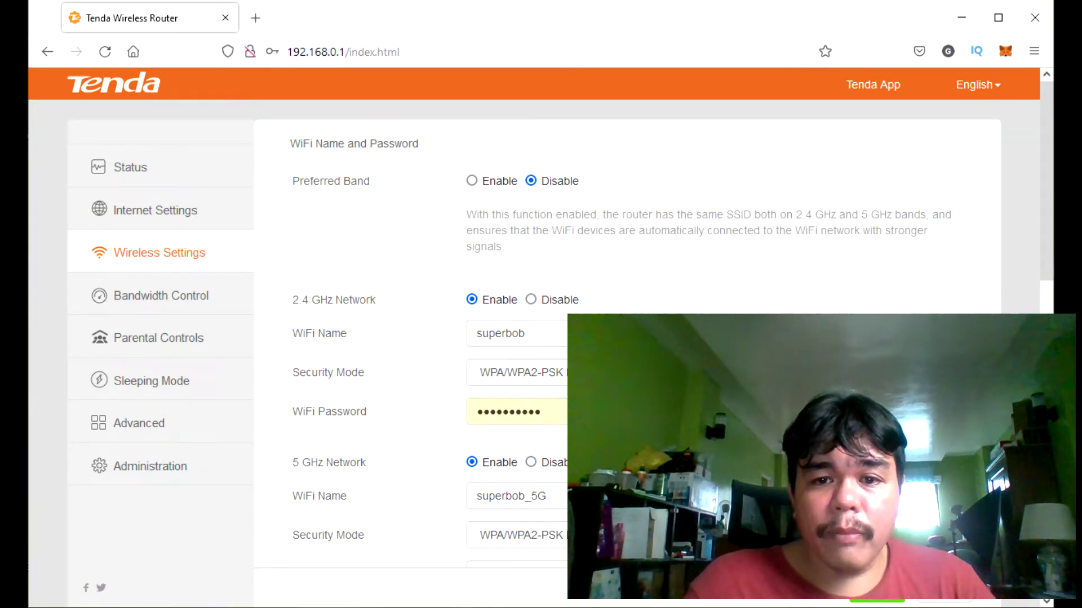
{"action": "scroll", "coordinate": [541, 315], "scroll_direction": "down", "scroll_amount": 2}
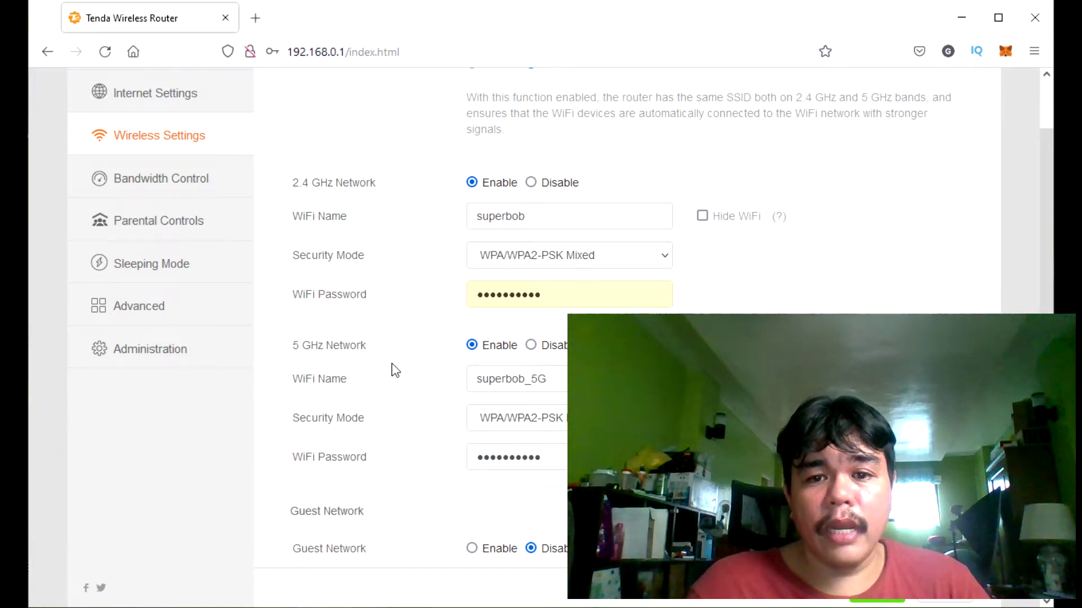
{"action": "left_click_drag", "start_coordinate": [546, 379], "coordinate": [472, 381]}
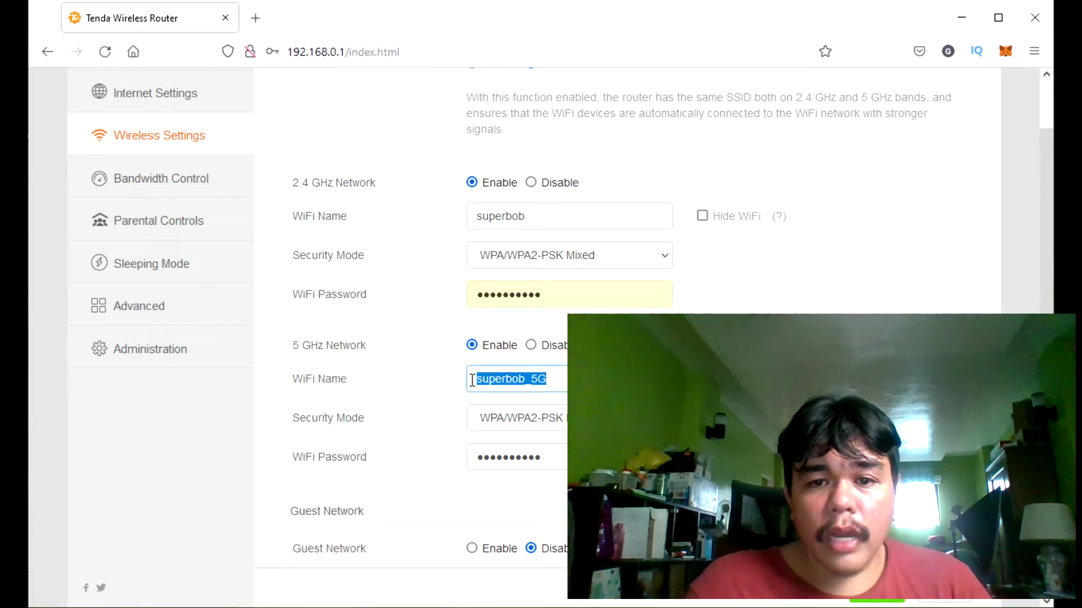
{"action": "key", "text": "Right"}
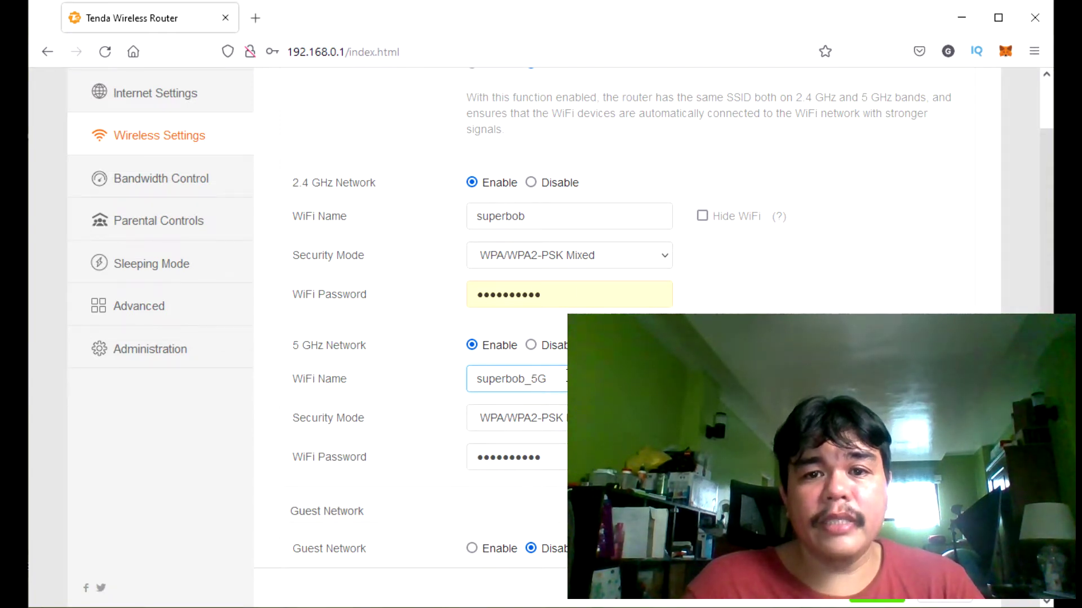
{"action": "scroll", "coordinate": [483, 383], "scroll_direction": "up", "scroll_amount": 2}
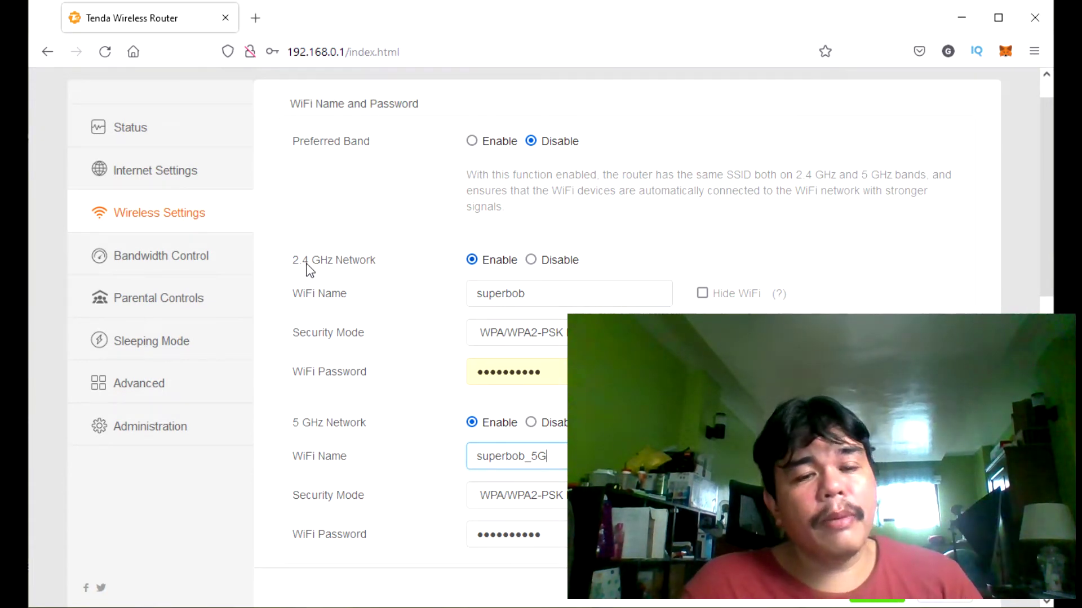
Enable Preferred Band so 2.4 GHz and 5 GHz share one network.
{"action": "left_click", "coordinate": [482, 143]}
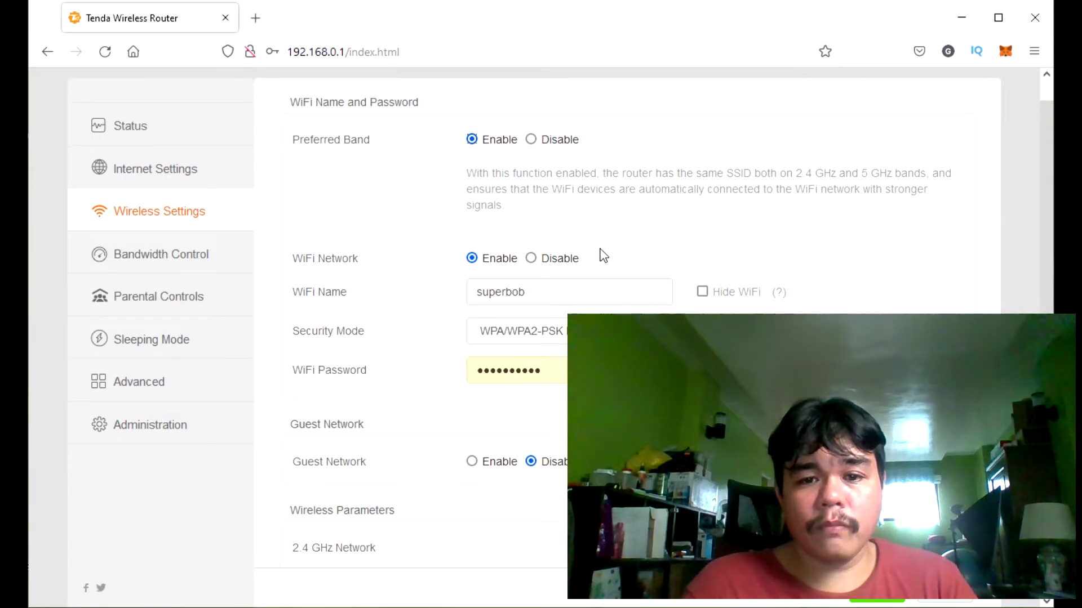
{"action": "scroll", "coordinate": [603, 256], "scroll_direction": "down", "scroll_amount": 3}
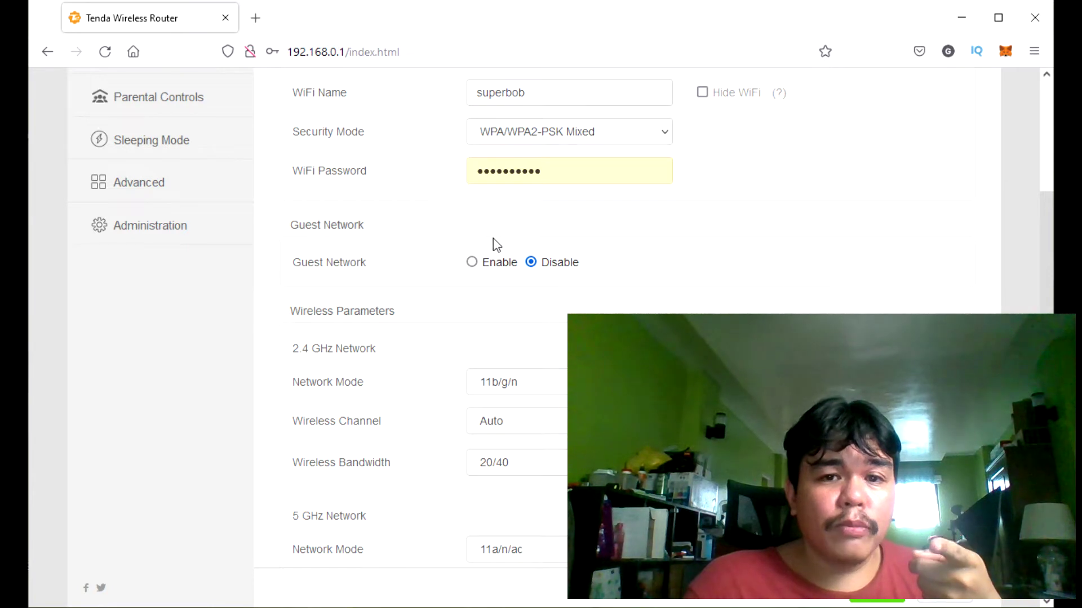
Disable the Tenda_VIP guest network after checking its 8-hour validity option.
{"action": "left_click", "coordinate": [488, 262]}
{"action": "left_click_drag", "start_coordinate": [552, 291], "coordinate": [423, 303]}
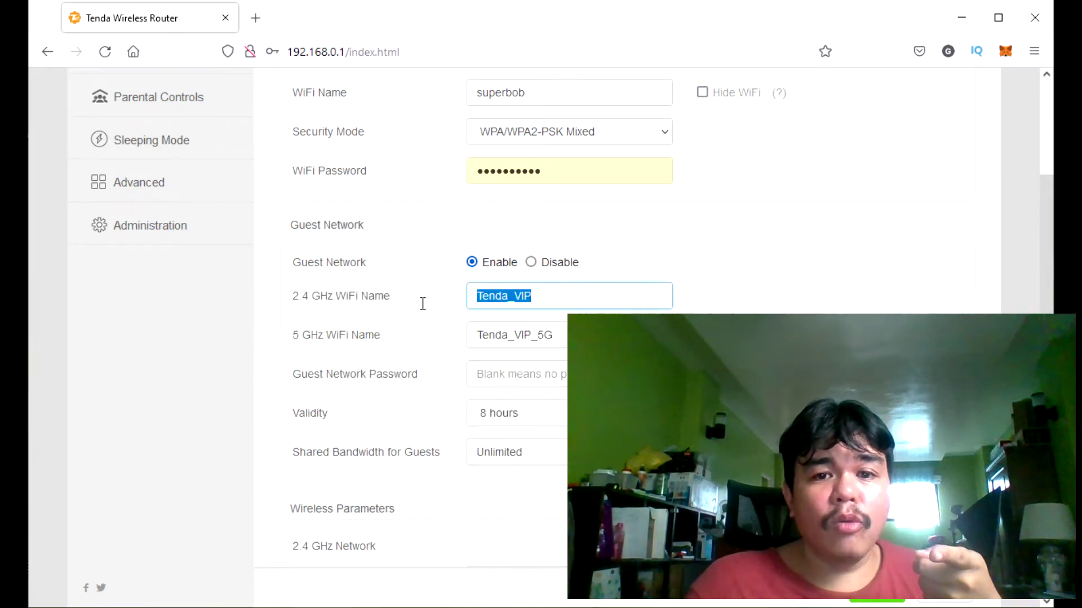
{"action": "left_click", "coordinate": [559, 300]}
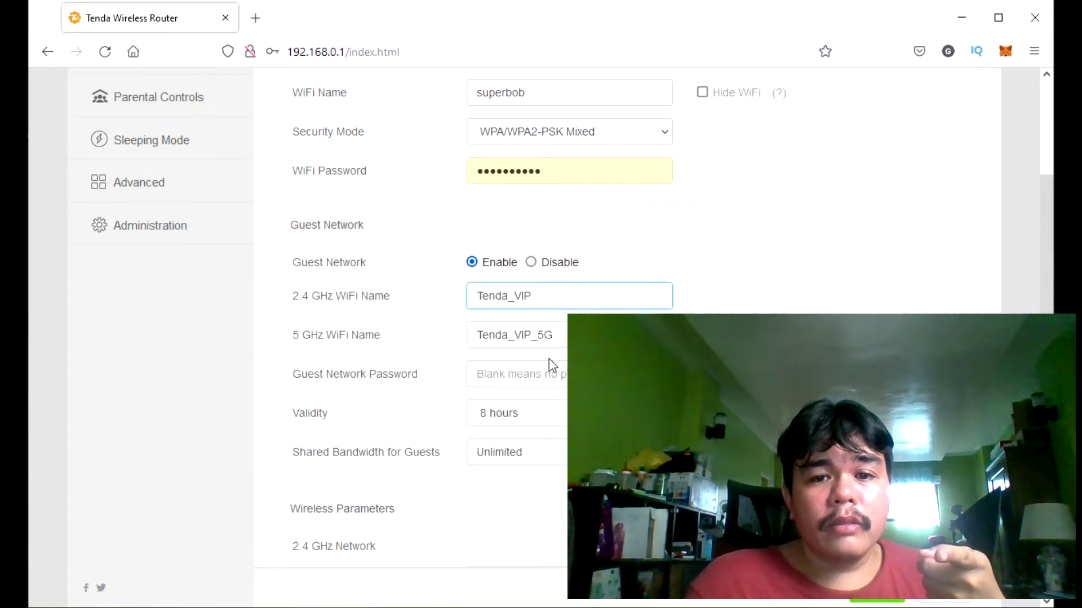
{"action": "left_click", "coordinate": [545, 426]}
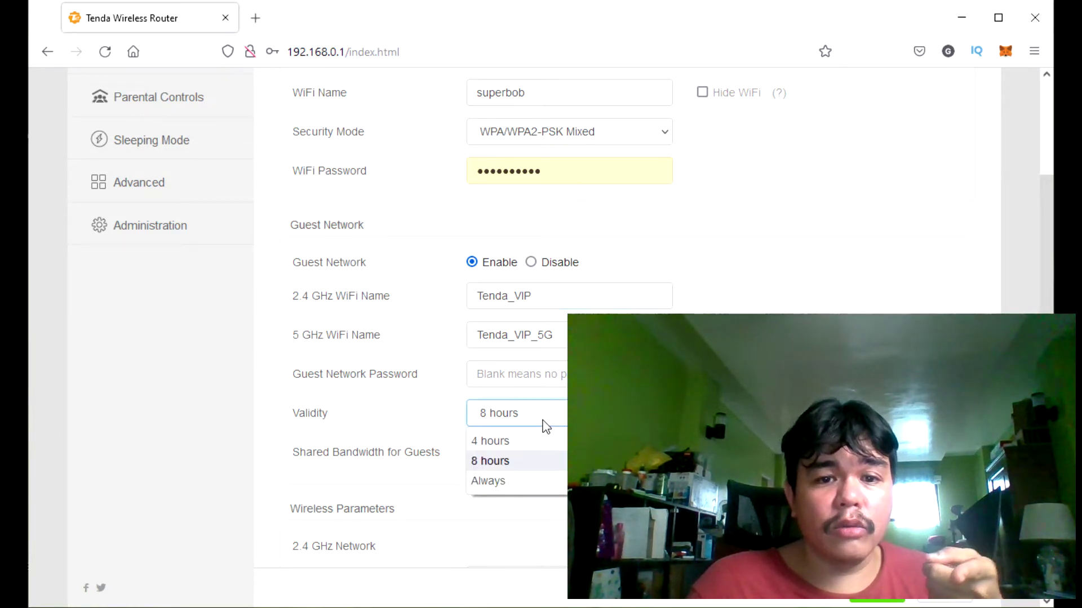
{"action": "left_click", "coordinate": [417, 427]}
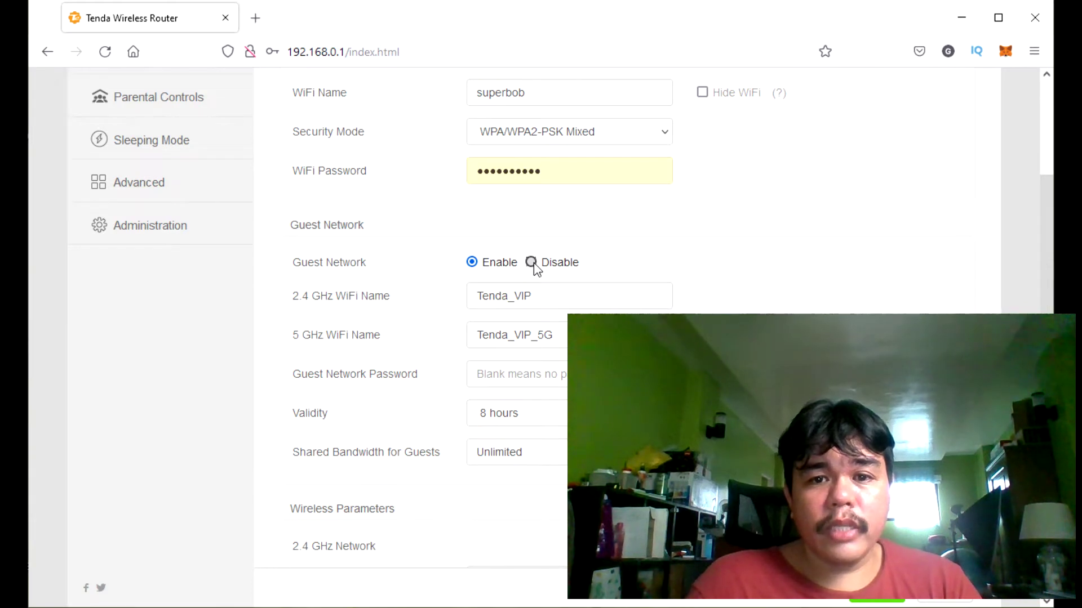
{"action": "left_click", "coordinate": [533, 266]}
{"action": "scroll", "coordinate": [672, 293], "scroll_direction": "down", "scroll_amount": 3}
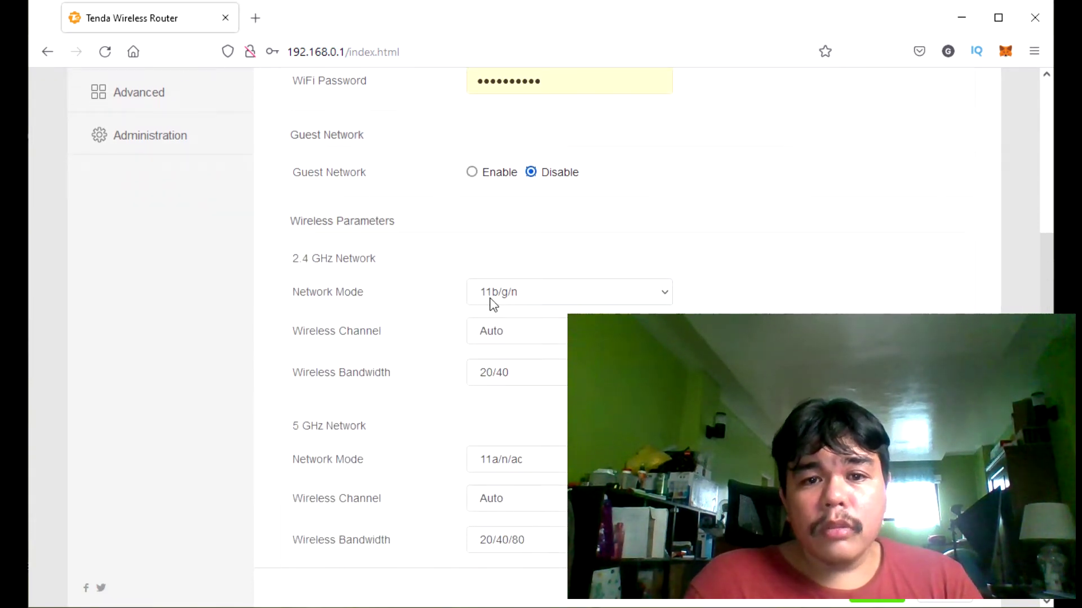
Keep the 2.4 GHz settings at 11b/g/n mode, Auto channel and 20/40 bandwidth.
{"action": "left_click", "coordinate": [509, 290]}
{"action": "left_click", "coordinate": [510, 291]}
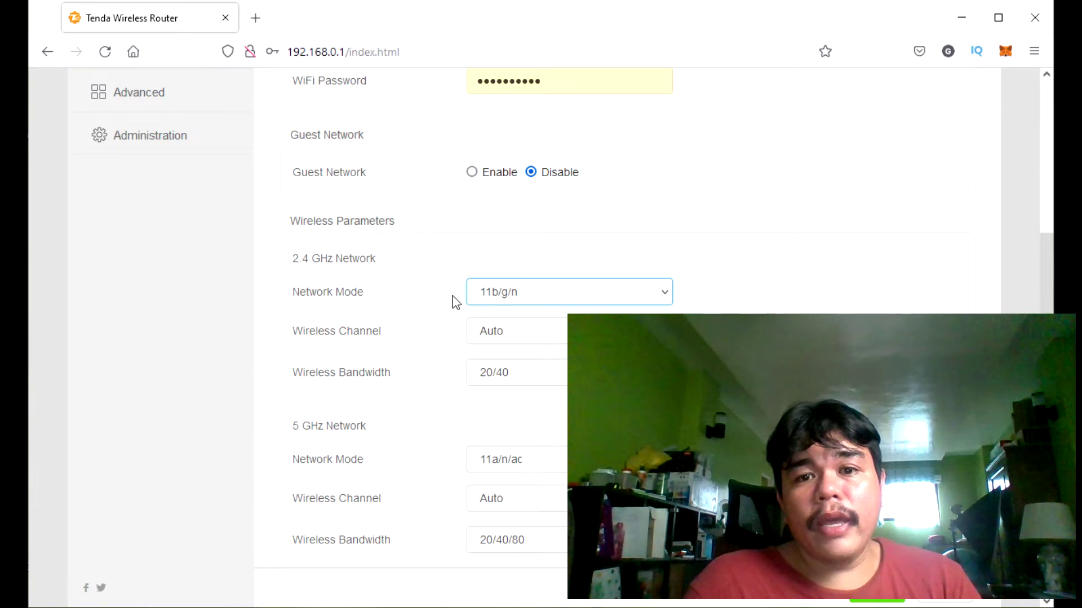
{"action": "left_click", "coordinate": [497, 335]}
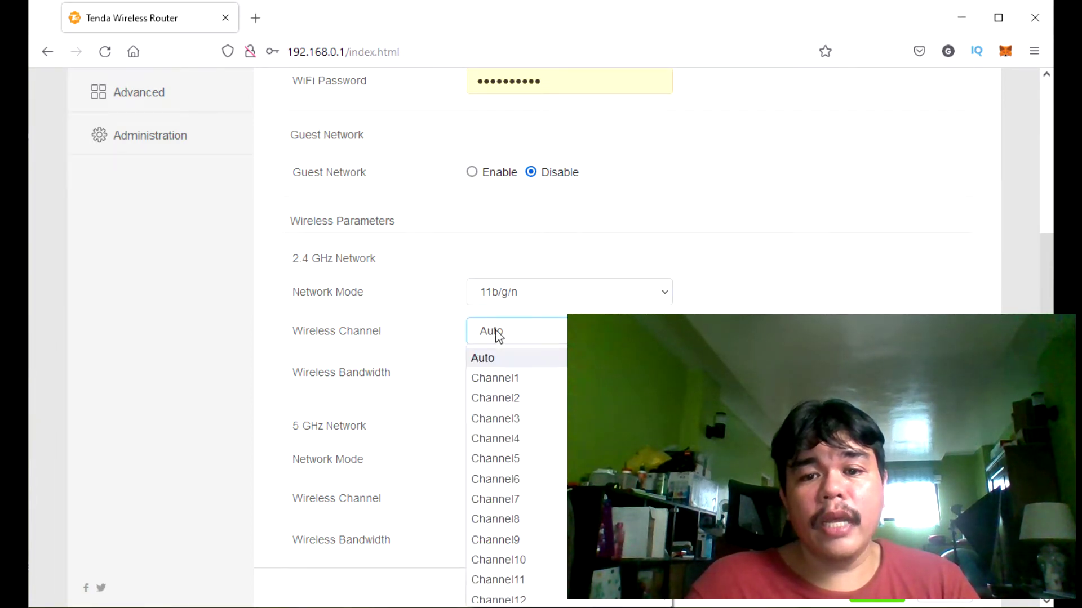
{"action": "left_click", "coordinate": [537, 336]}
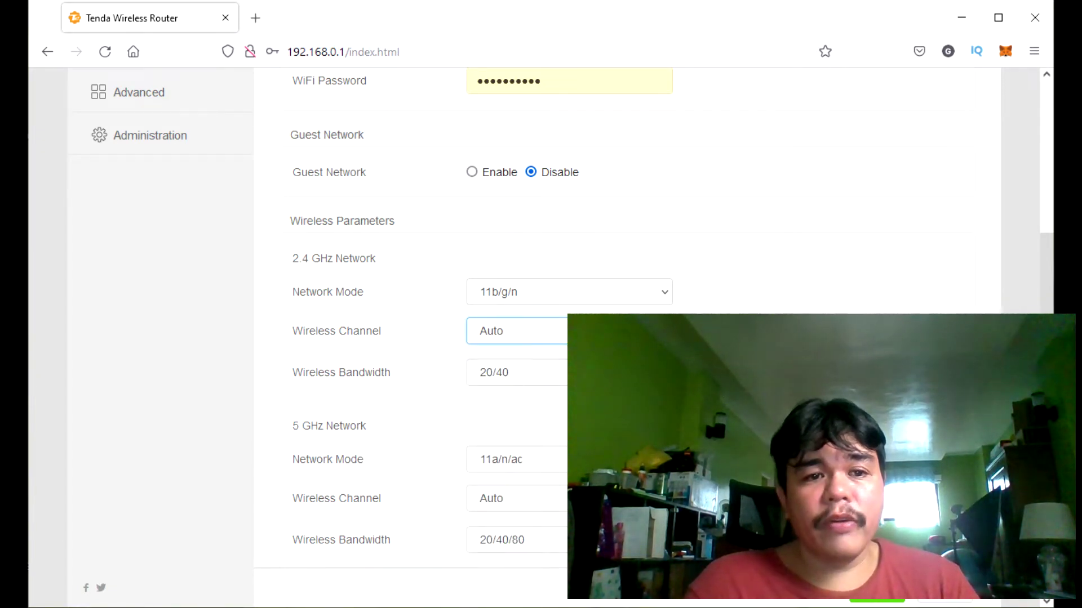
{"action": "scroll", "coordinate": [573, 311], "scroll_direction": "down", "scroll_amount": 2}
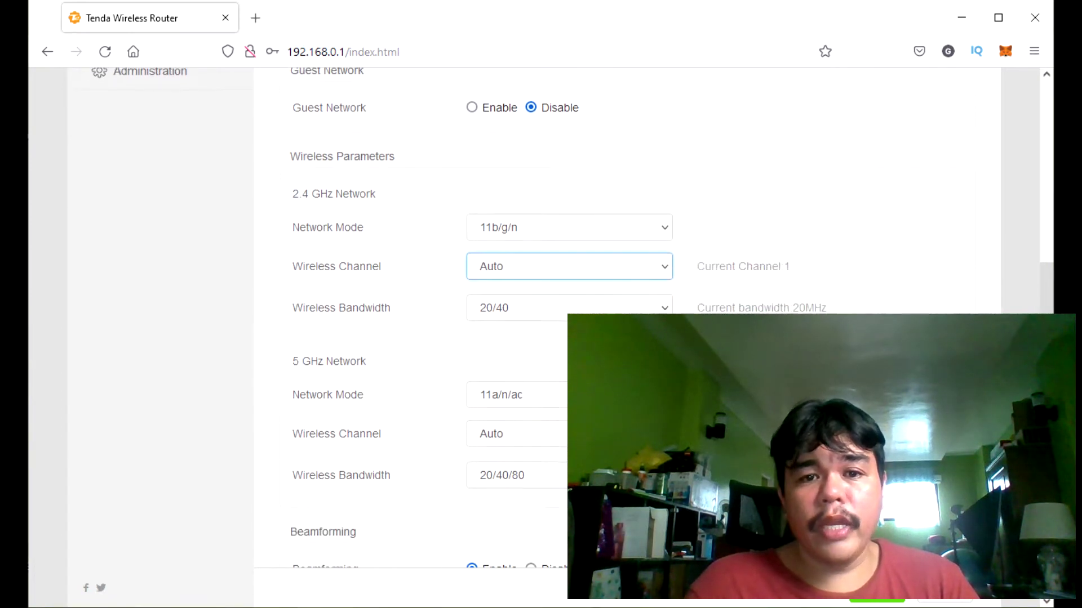
{"action": "left_click", "coordinate": [596, 307]}
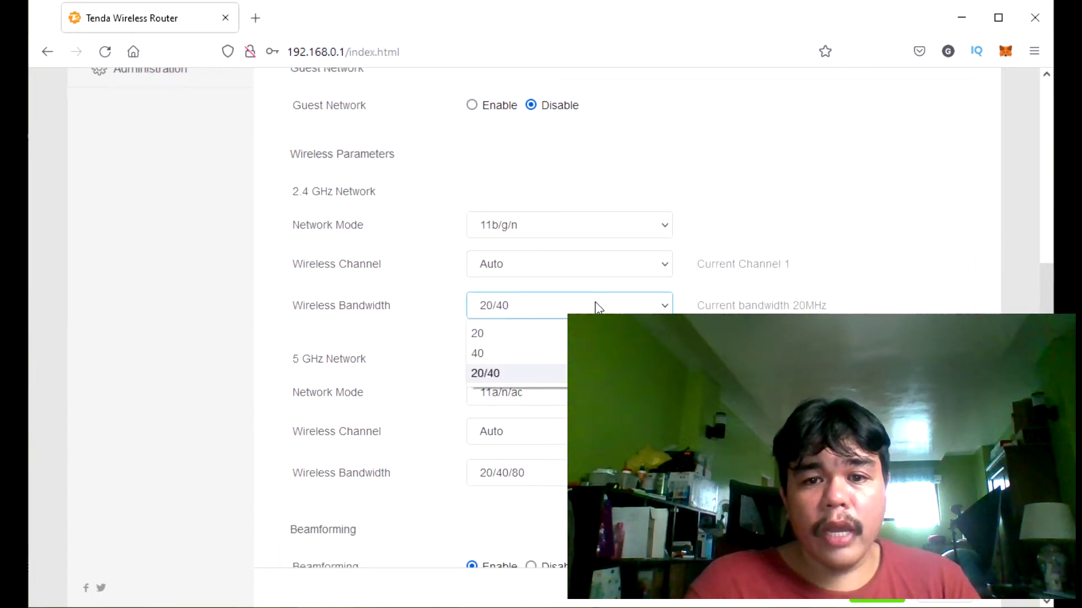
{"action": "left_click", "coordinate": [596, 302]}
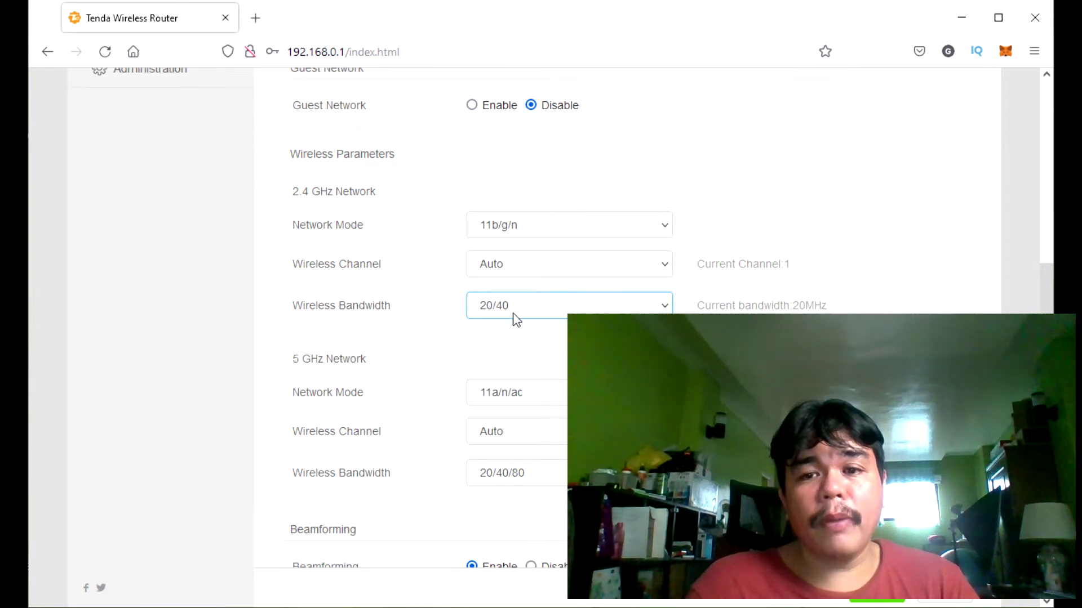
{"action": "scroll", "coordinate": [512, 317], "scroll_direction": "down", "scroll_amount": 1}
{"action": "scroll", "coordinate": [492, 306], "scroll_direction": "down", "scroll_amount": 4}
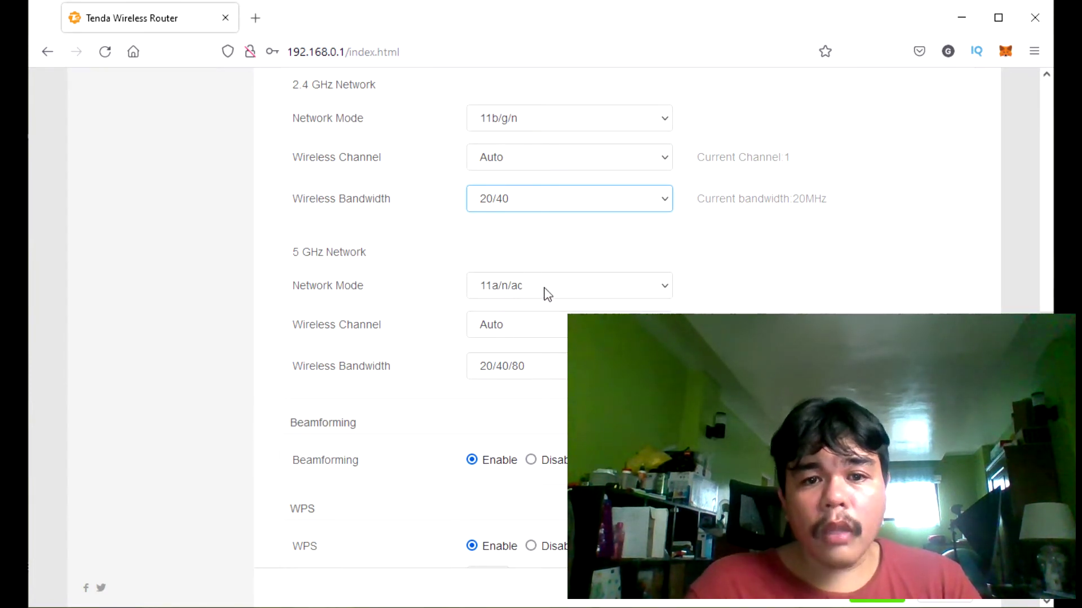
Keep the 5 GHz channel on Auto and set its bandwidth to 80.
{"action": "left_click", "coordinate": [557, 325]}
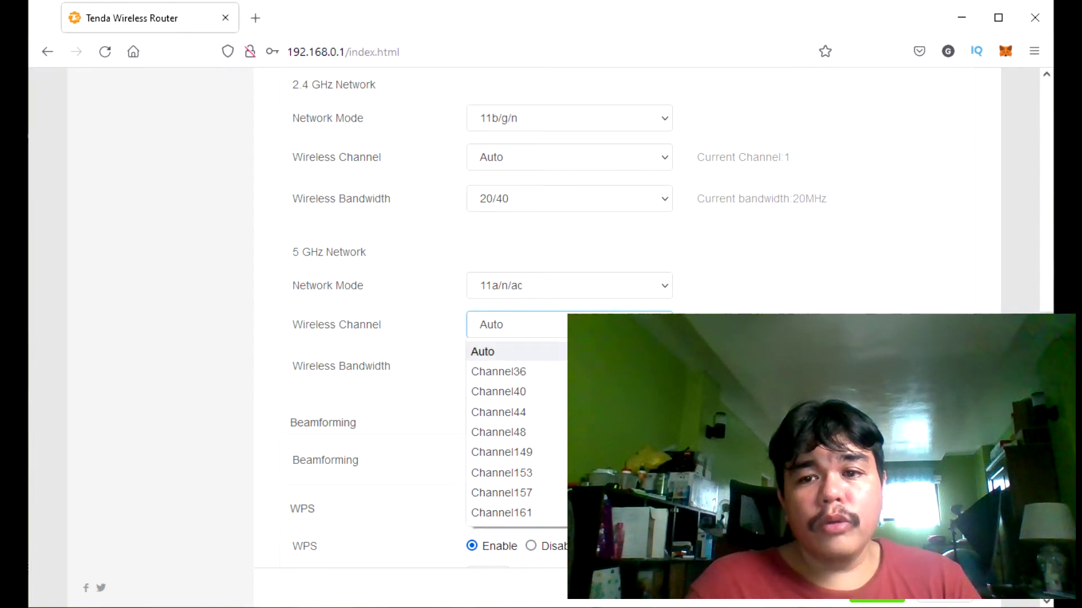
{"action": "left_click", "coordinate": [434, 376]}
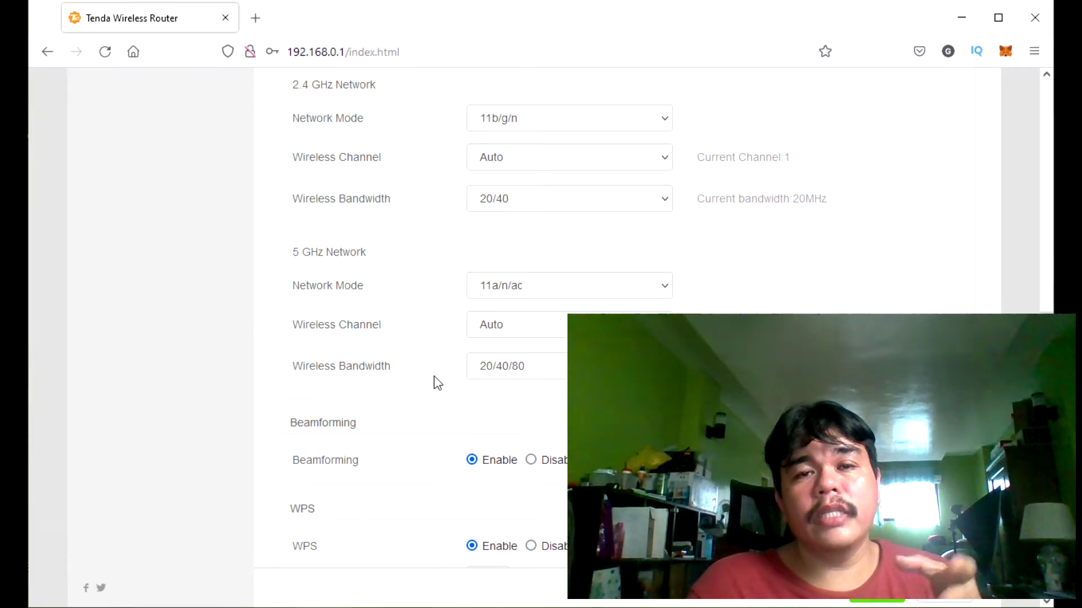
{"action": "left_click", "coordinate": [498, 372]}
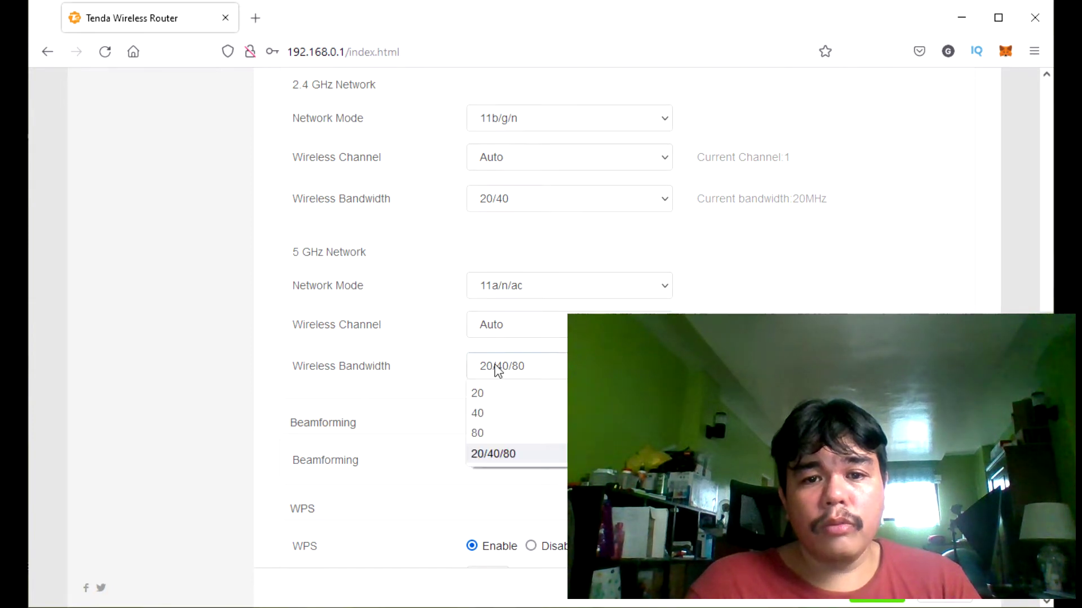
{"action": "left_click", "coordinate": [496, 369]}
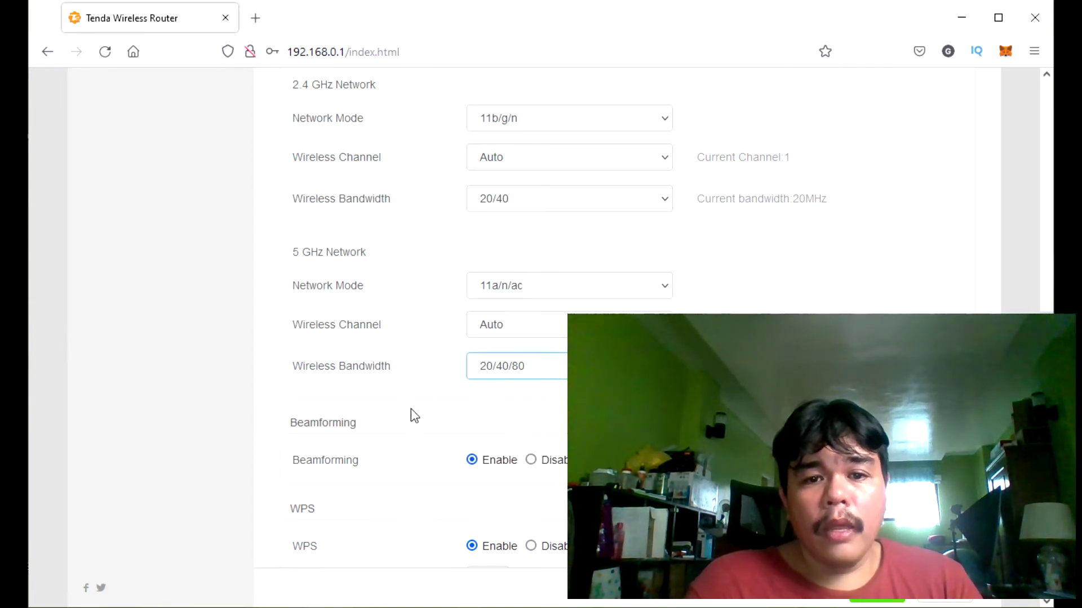
{"action": "left_click", "coordinate": [487, 372]}
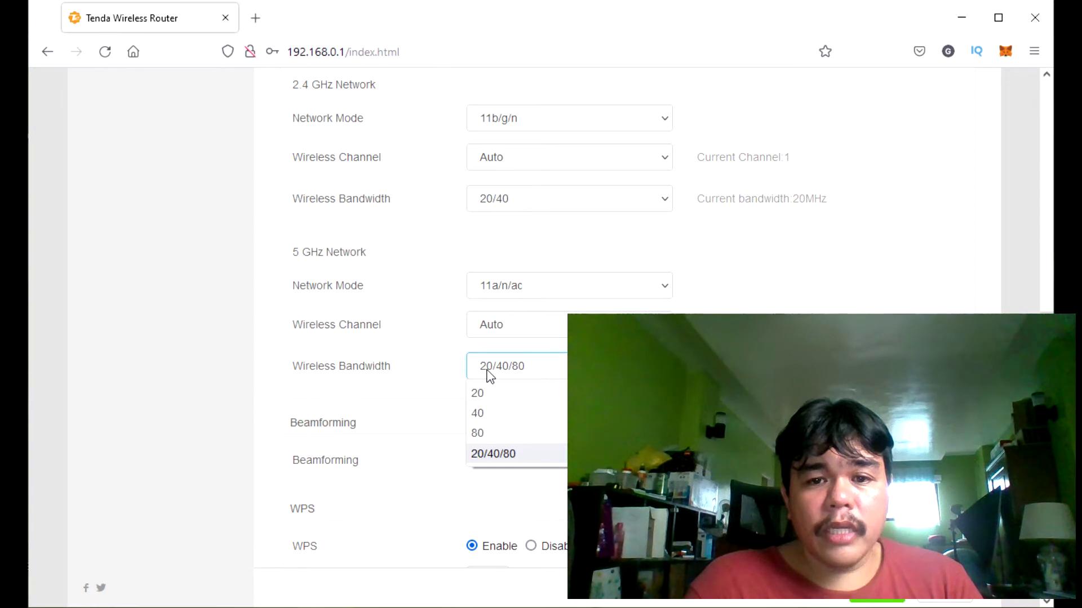
{"action": "left_click", "coordinate": [489, 433]}
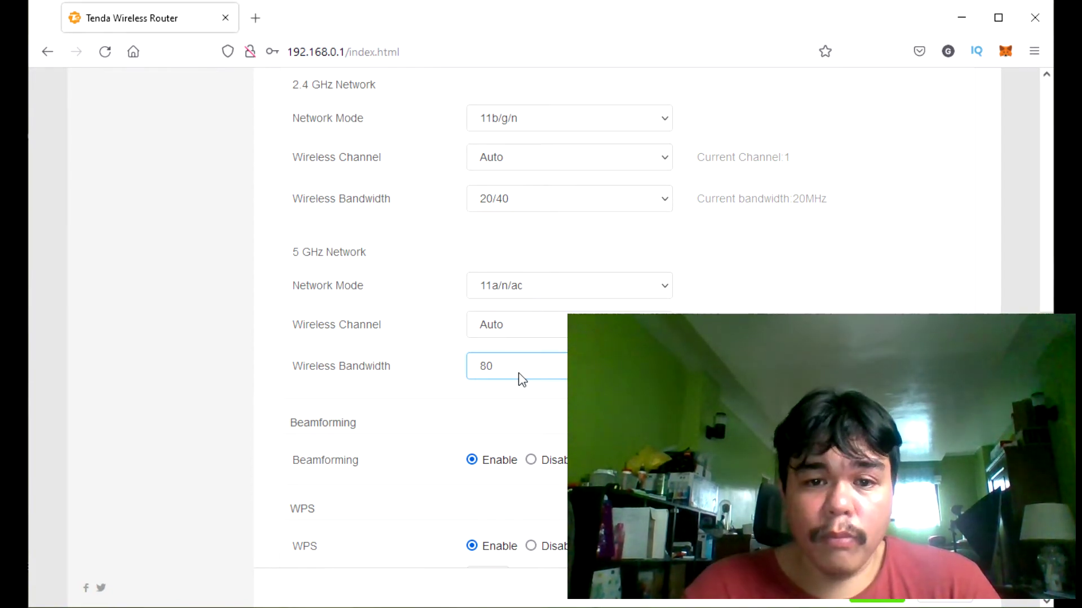
{"action": "left_click", "coordinate": [519, 373]}
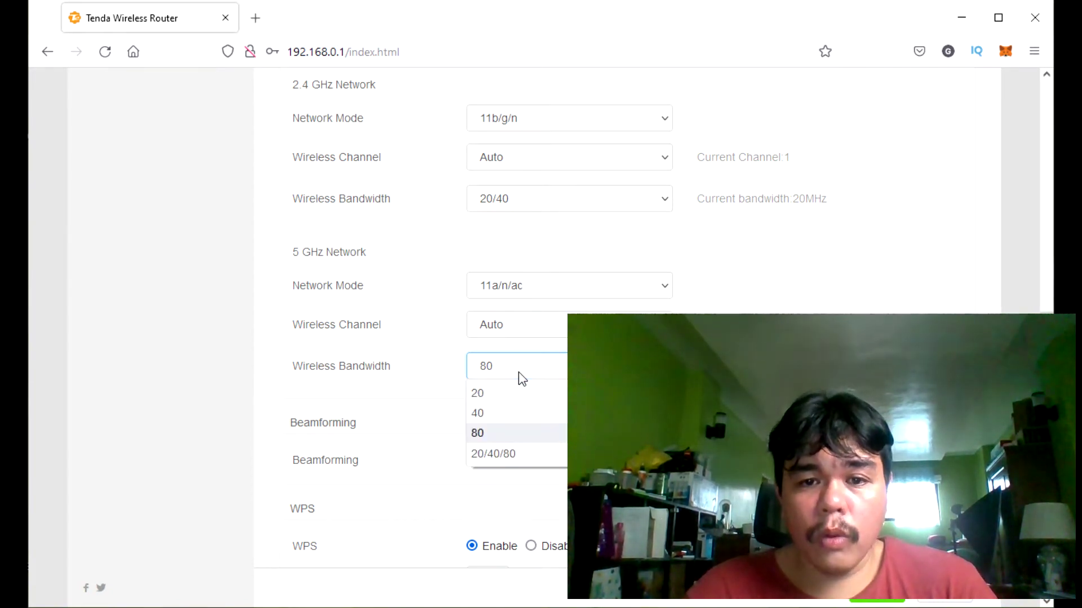
{"action": "left_click", "coordinate": [518, 372]}
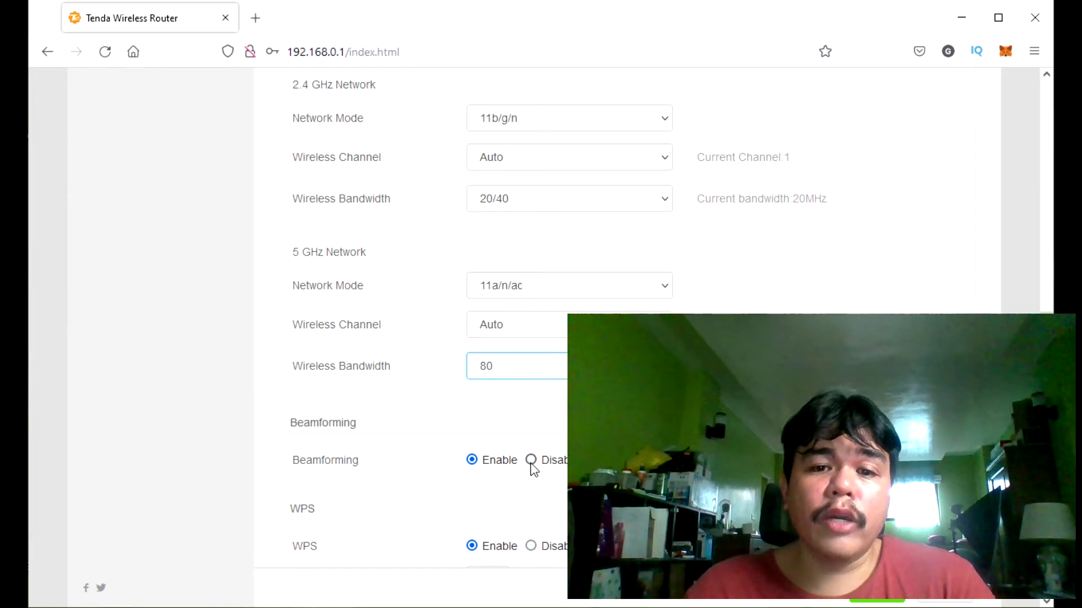
Disable Beamforming and WPS and save the wireless settings.
{"action": "left_click", "coordinate": [531, 465]}
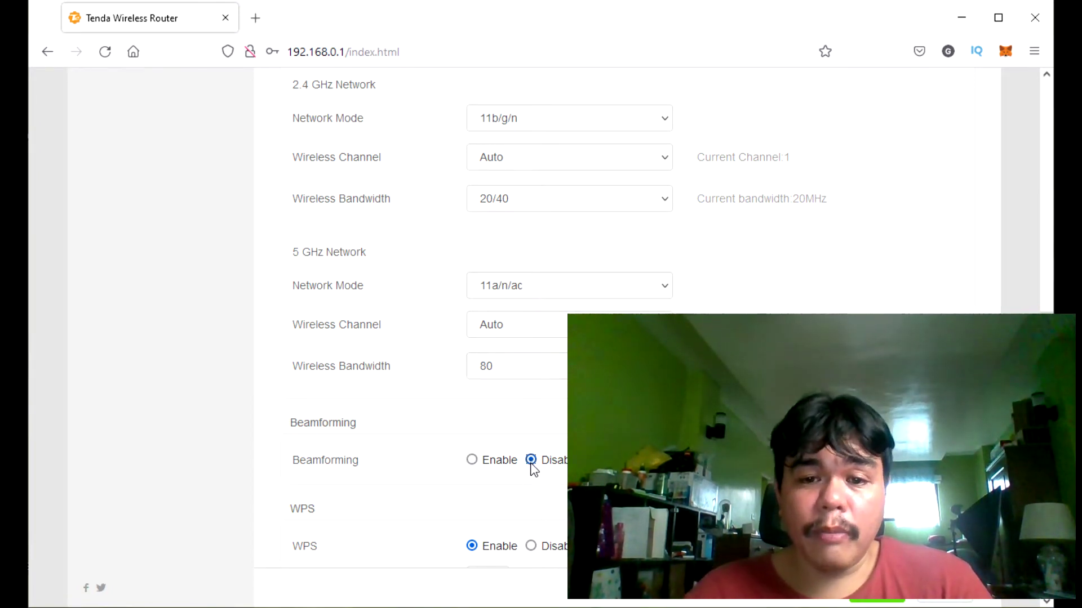
{"action": "left_click", "coordinate": [531, 546]}
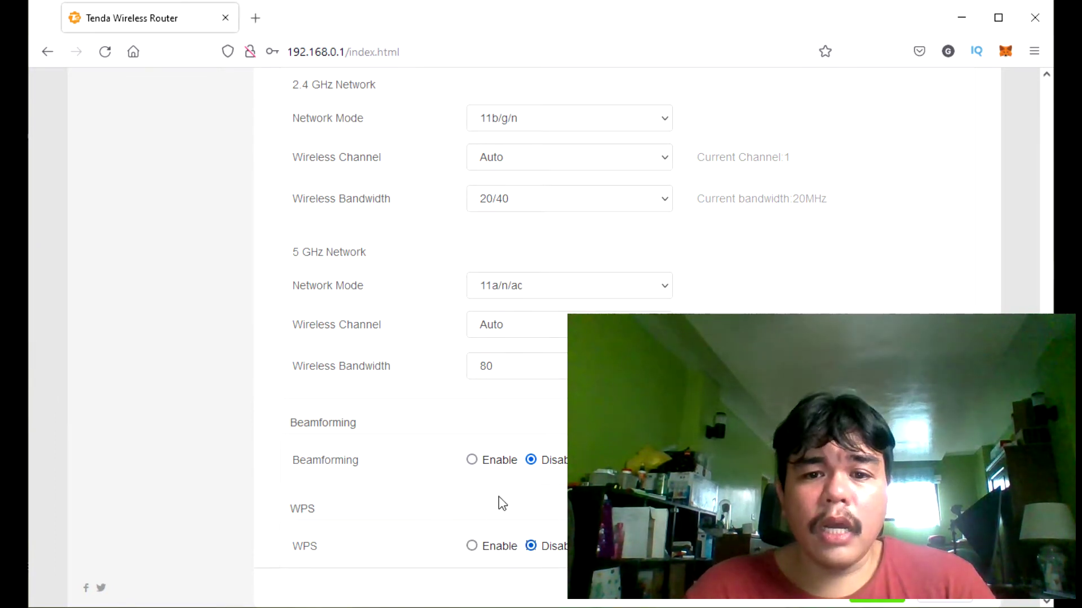
{"action": "scroll", "coordinate": [558, 310], "scroll_direction": "down", "scroll_amount": 1}
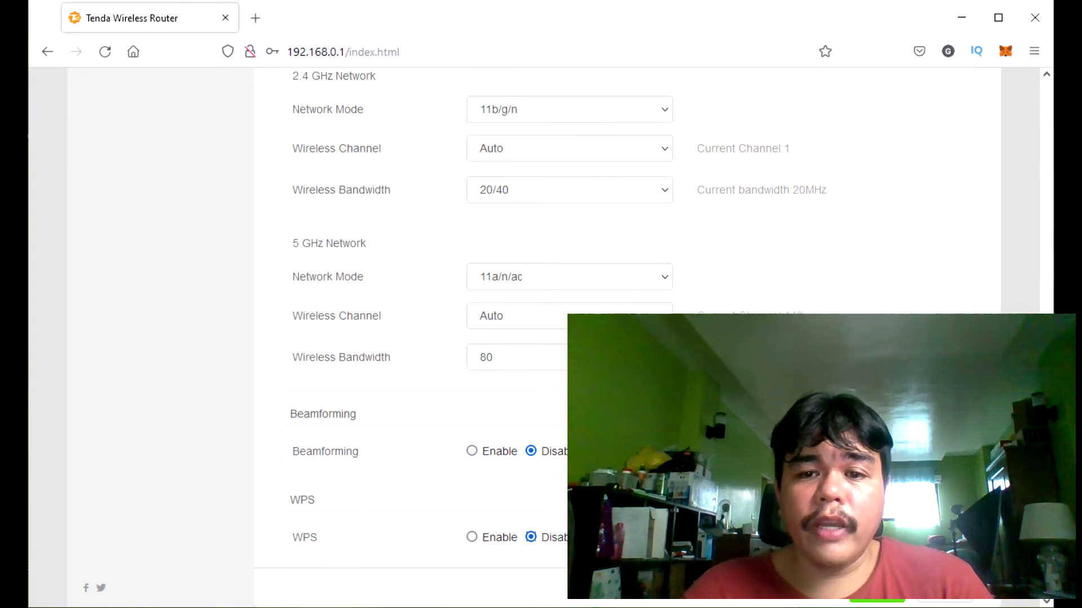
{"action": "left_click", "coordinate": [877, 602]}
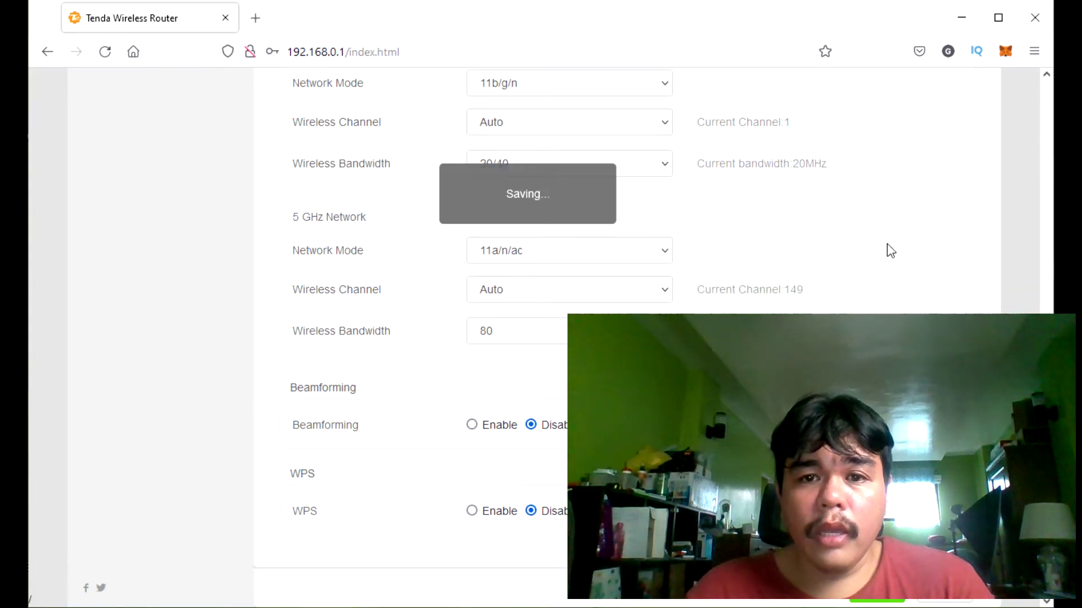
{"action": "scroll", "coordinate": [870, 166], "scroll_direction": "up", "scroll_amount": 8}
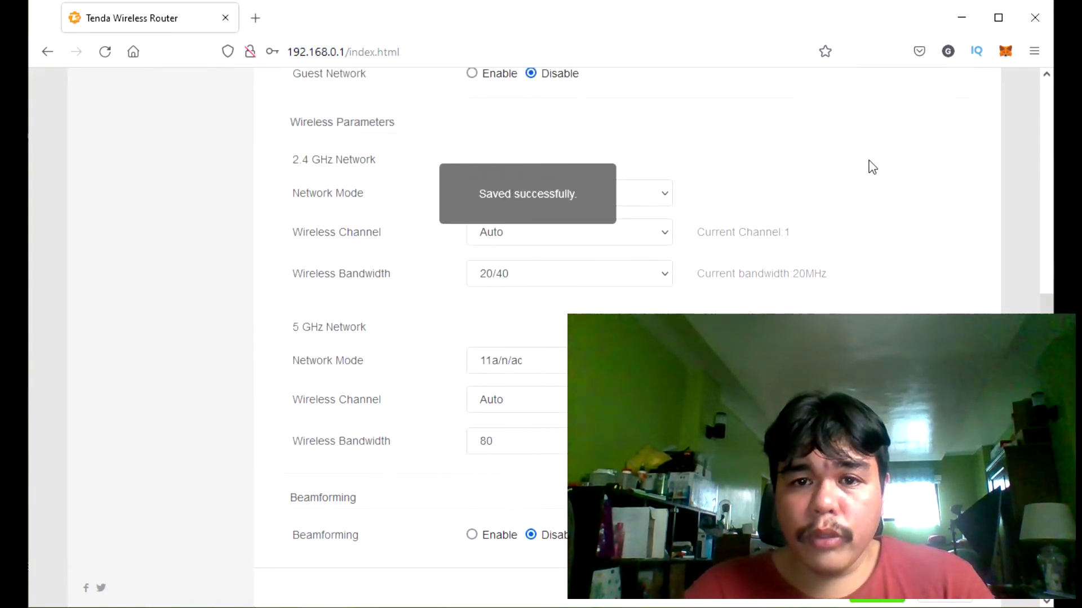
{"action": "scroll", "coordinate": [872, 167], "scroll_direction": "up", "scroll_amount": 1}
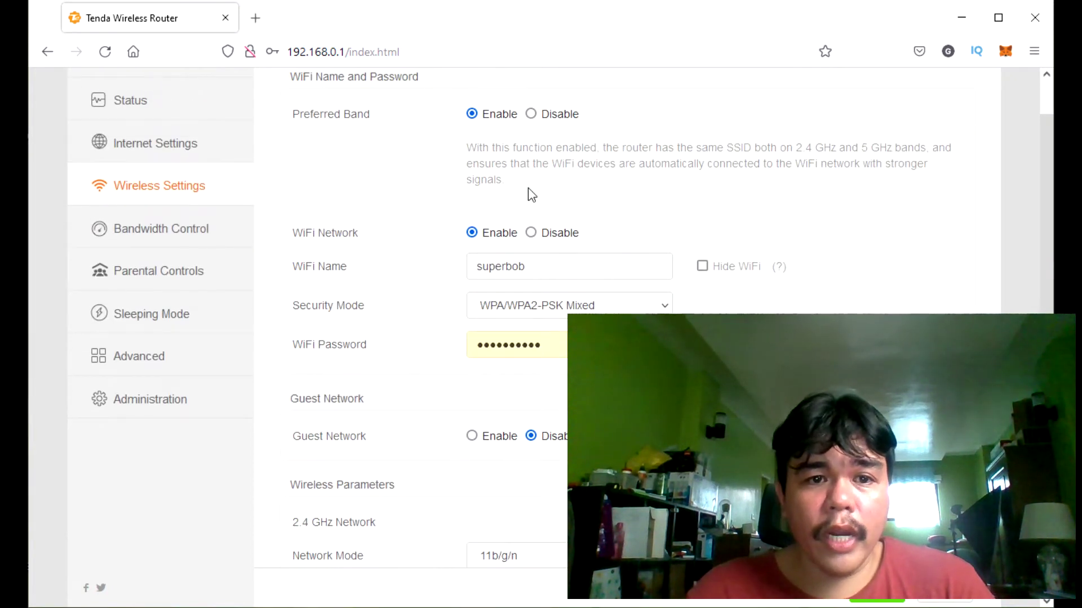
{"action": "left_click", "coordinate": [162, 228]}
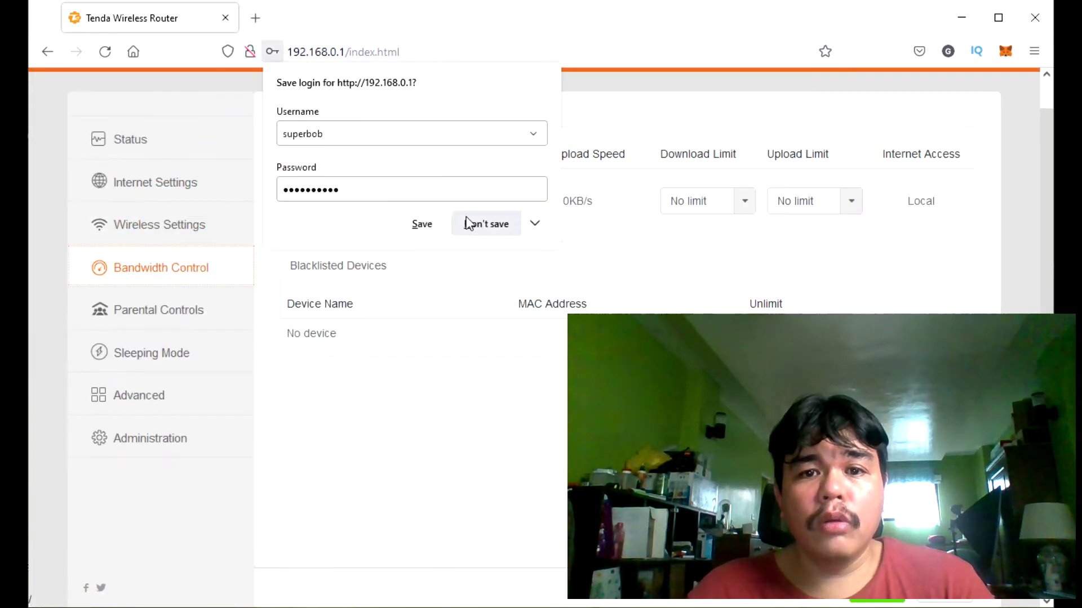
Rename the online device to superbobbook in the Bandwidth Control list.
{"action": "left_click", "coordinate": [486, 224]}
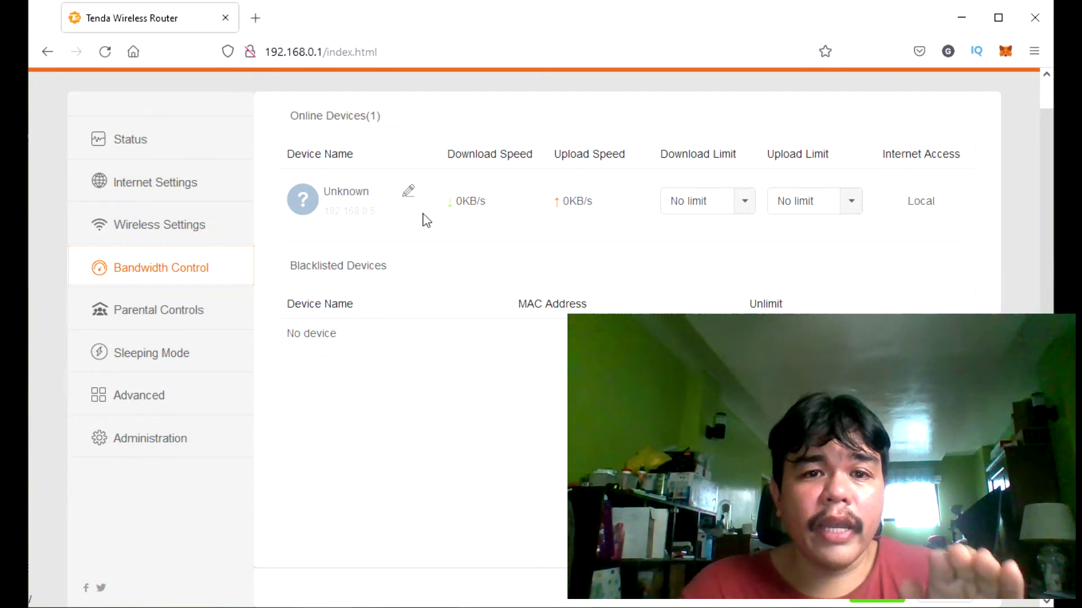
{"action": "left_click", "coordinate": [408, 195]}
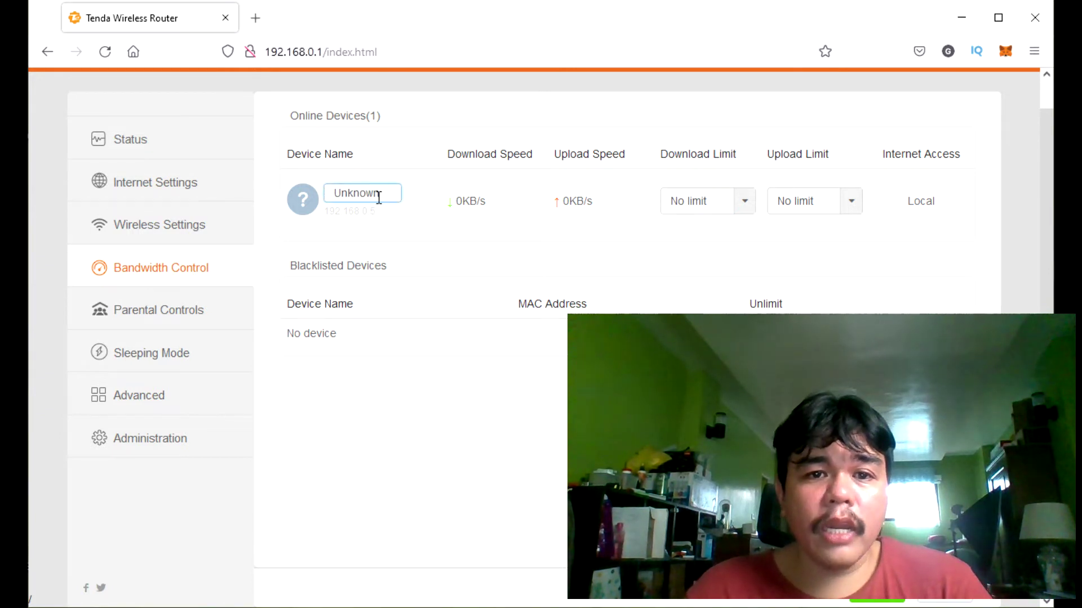
{"action": "left_click_drag", "start_coordinate": [383, 190], "coordinate": [304, 191]}
{"action": "type", "text": "su"}
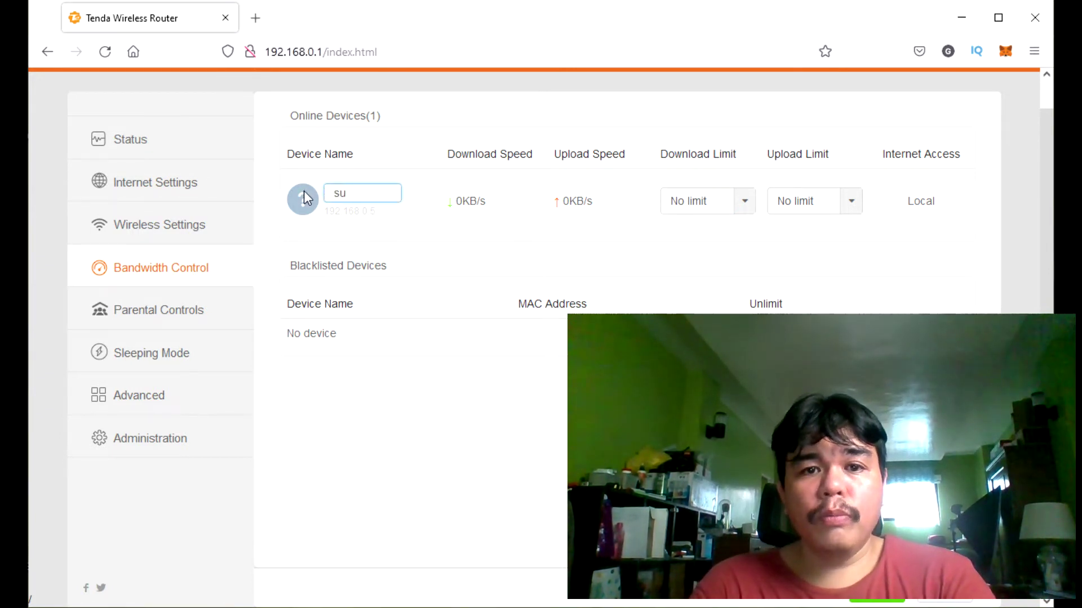
{"action": "type", "text": "perboblp"}
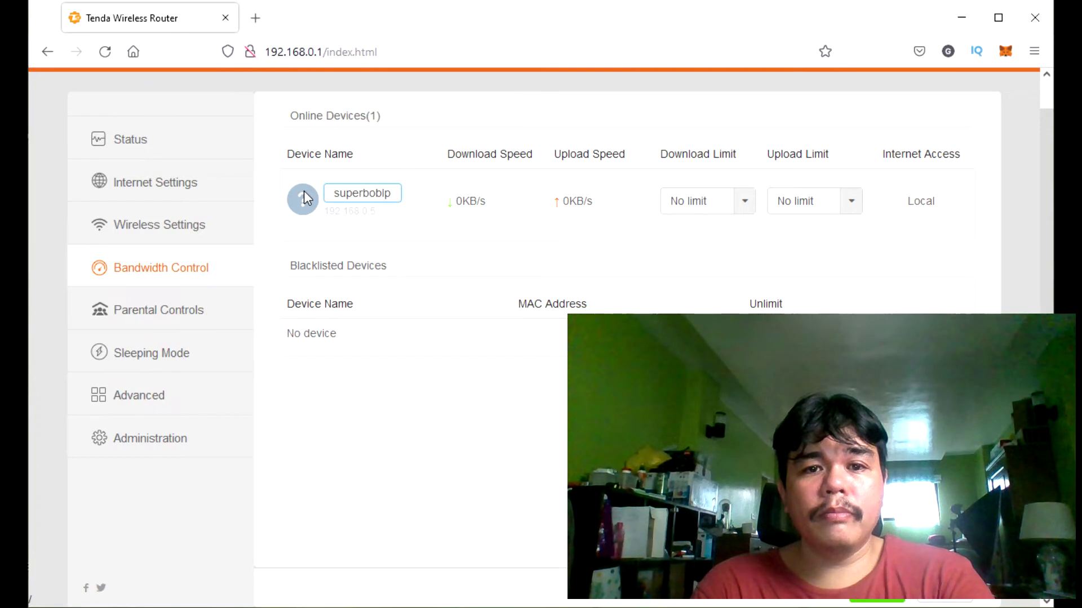
{"action": "key", "text": "BackSpace"}
{"action": "key", "text": "BackSpace"}
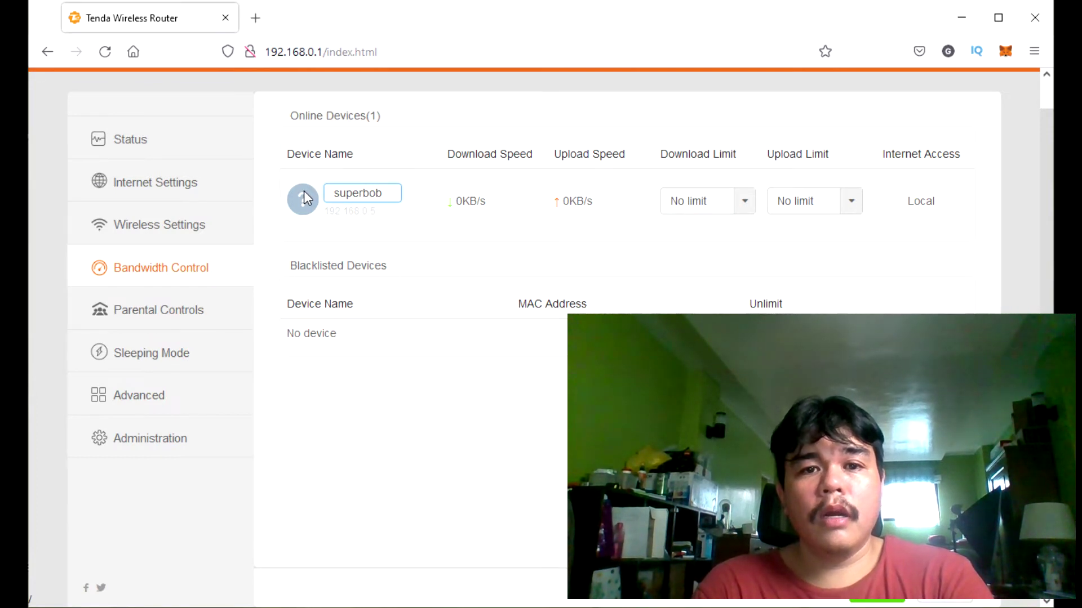
{"action": "type", "text": "book"}
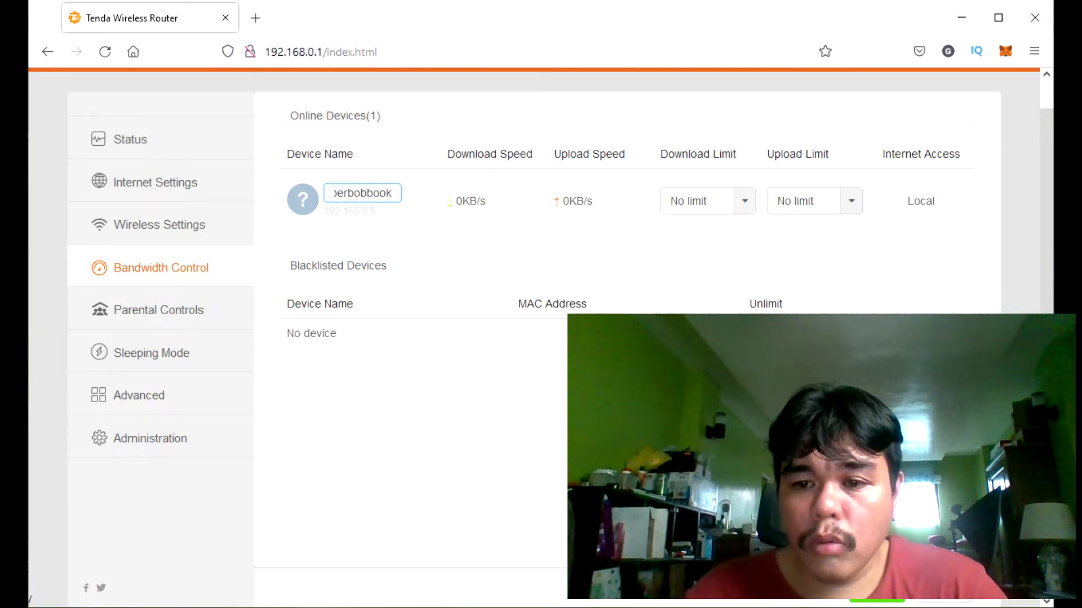
{"action": "key", "text": "Return"}
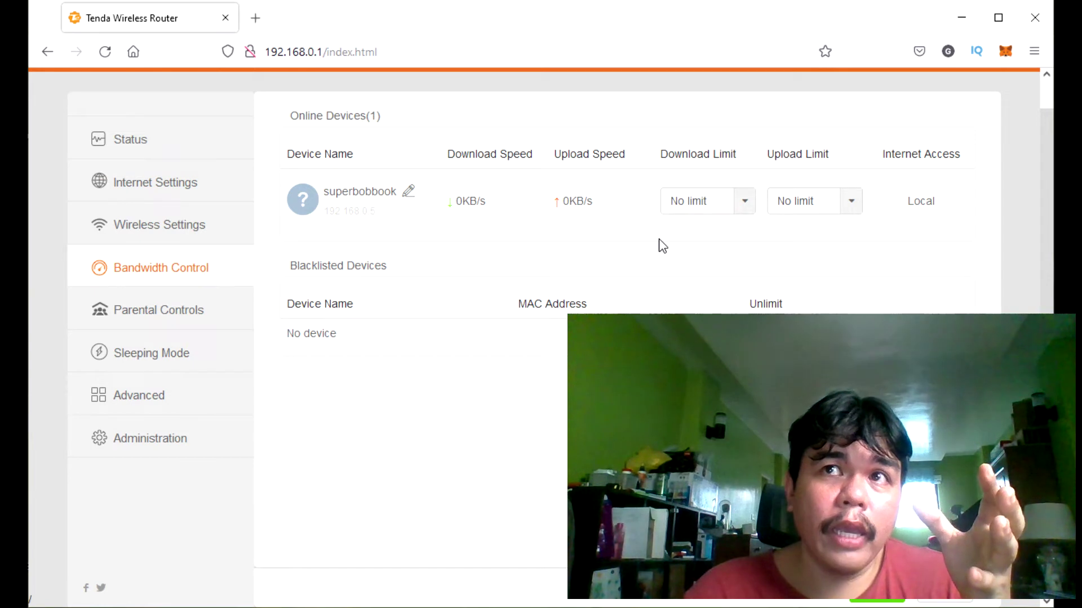
Leave the superbobbook device's download limit at No Limit, then go to Parental Controls.
{"action": "left_click", "coordinate": [724, 208]}
{"action": "left_click", "coordinate": [386, 224]}
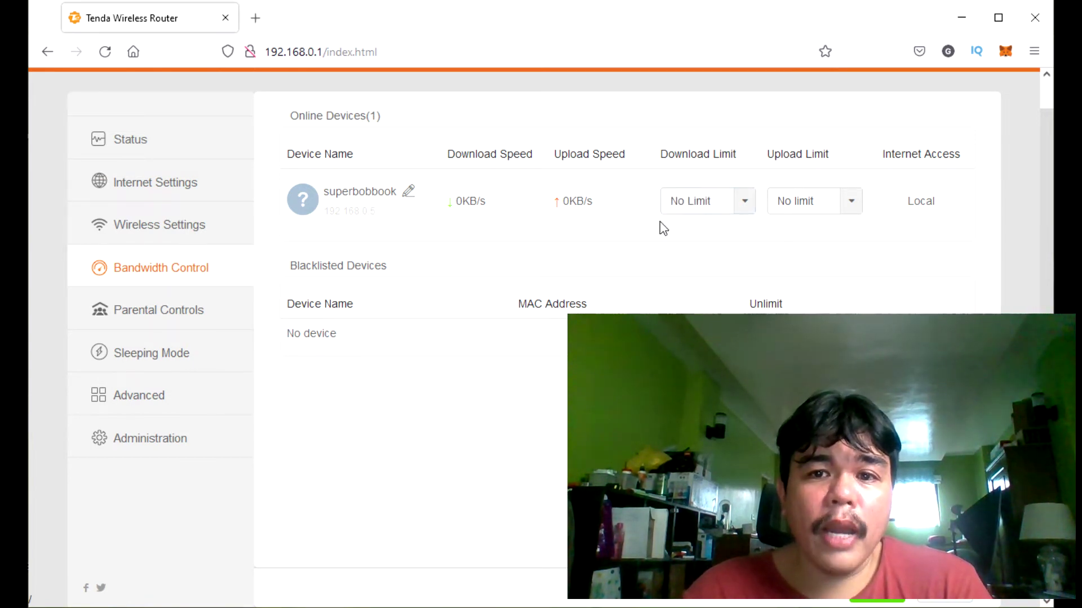
{"action": "left_click", "coordinate": [738, 211]}
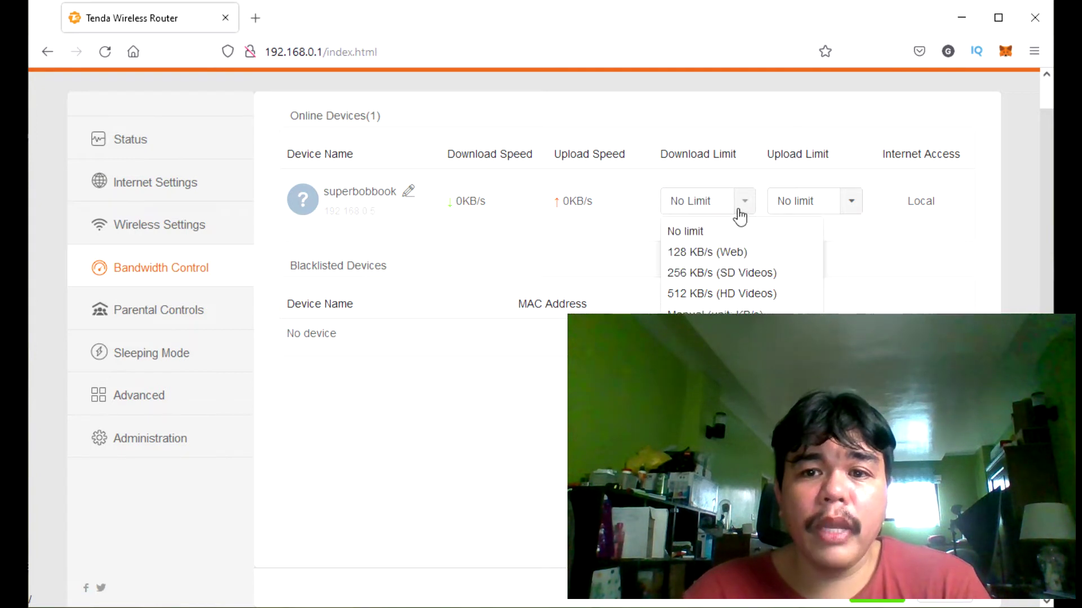
{"action": "left_click", "coordinate": [740, 216]}
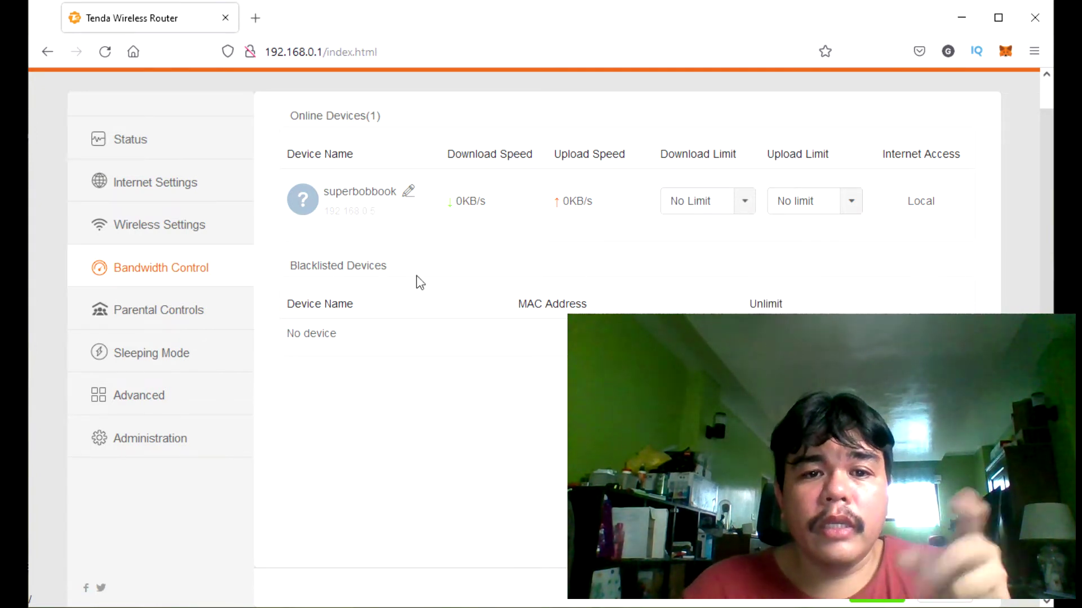
{"action": "left_click", "coordinate": [190, 310]}
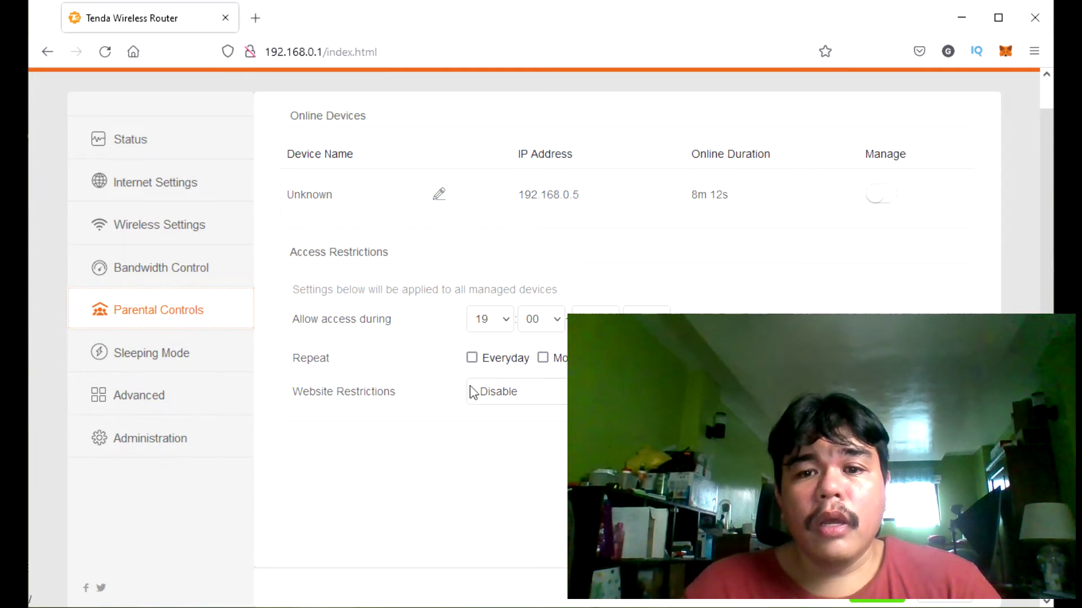
Set Website Restrictions to Only Forbid and add youtube.com to the blocked websites.
{"action": "left_click", "coordinate": [532, 394]}
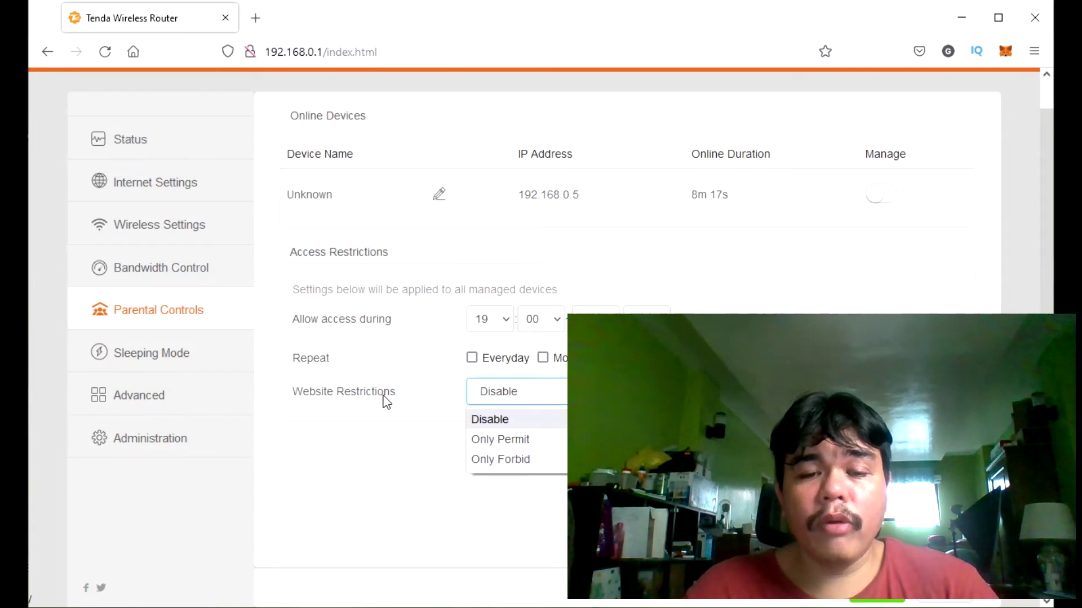
{"action": "left_click", "coordinate": [485, 457]}
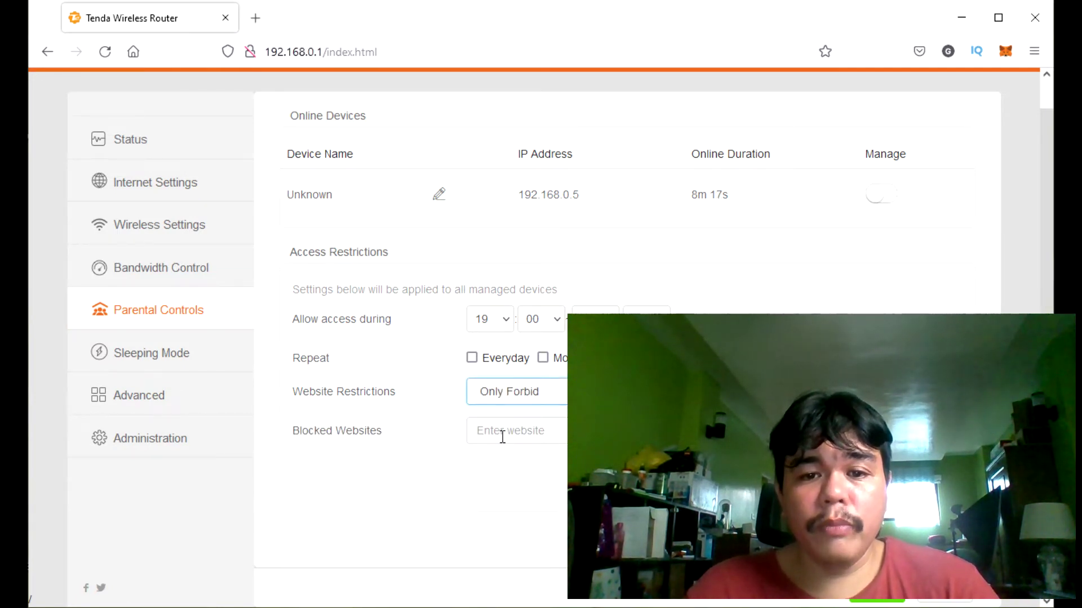
{"action": "left_click", "coordinate": [503, 435]}
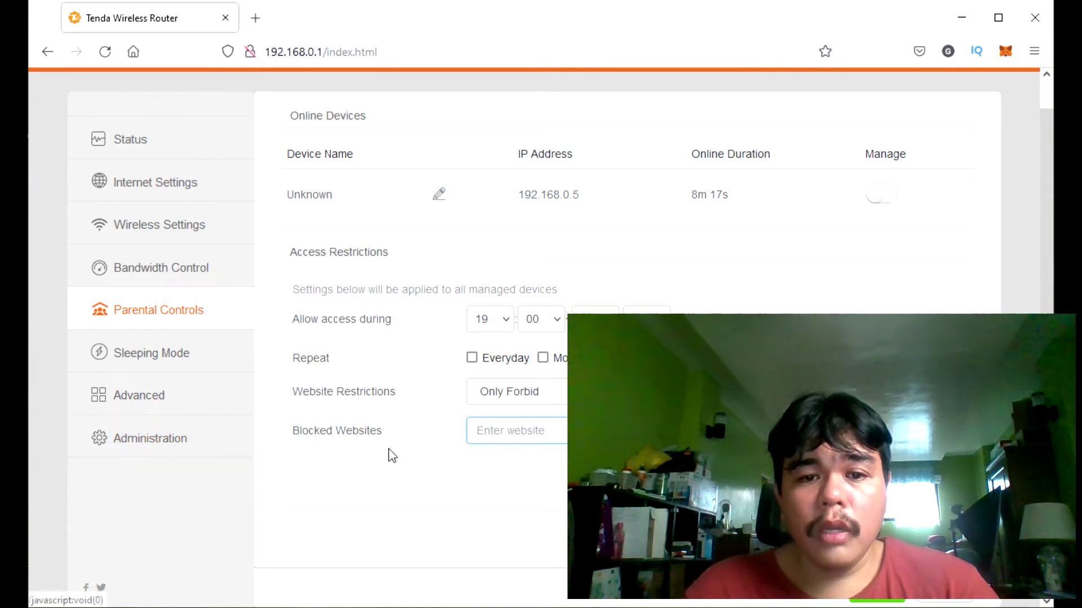
{"action": "left_click", "coordinate": [404, 468]}
{"action": "left_click", "coordinate": [508, 434]}
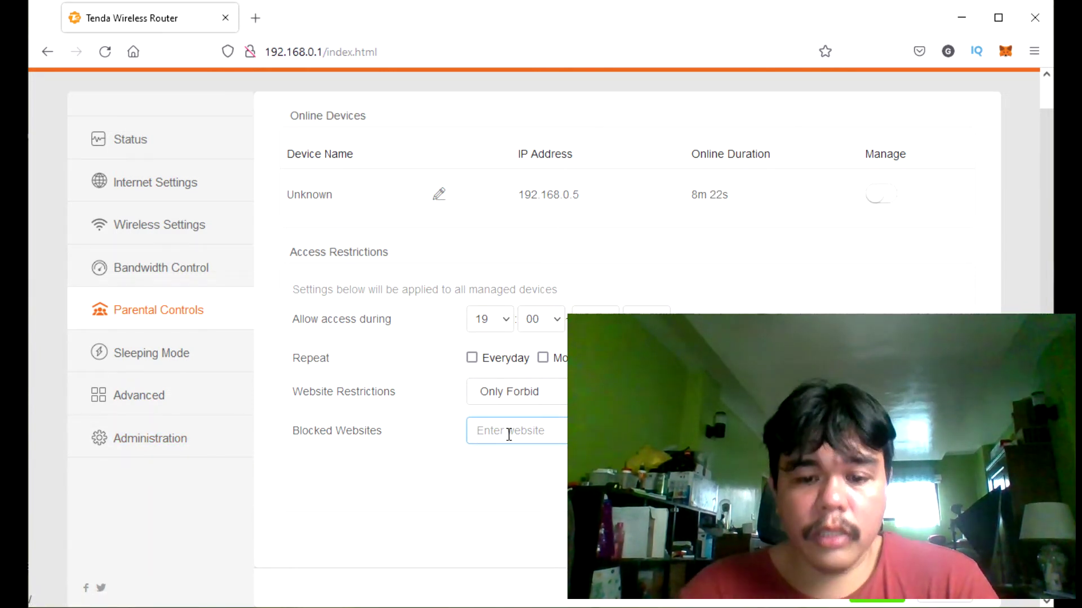
{"action": "type", "text": "youtube"}
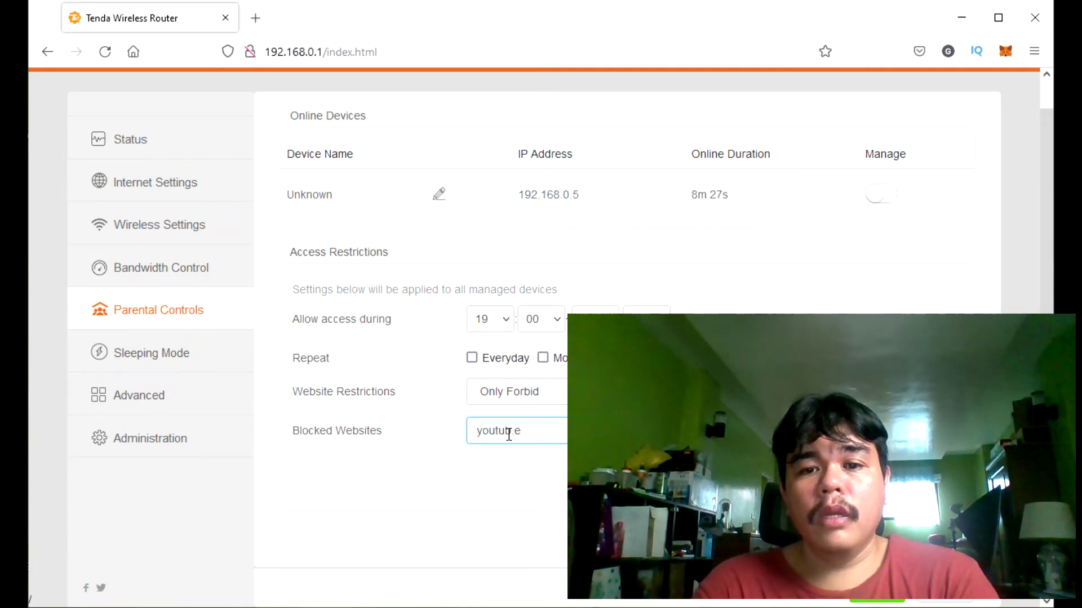
{"action": "type", "text": ".com"}
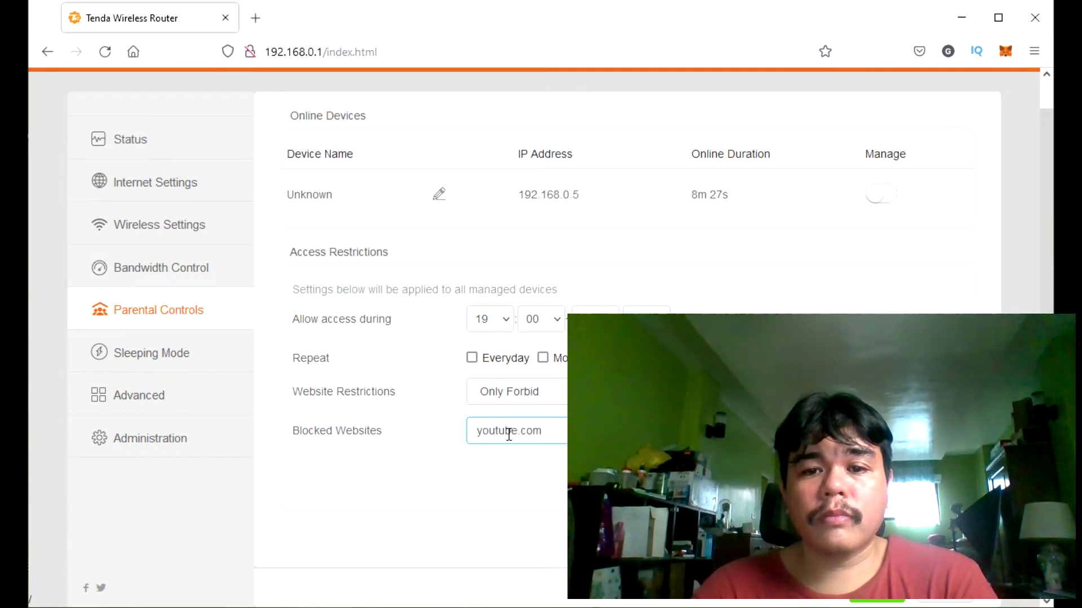
{"action": "key", "text": "Return"}
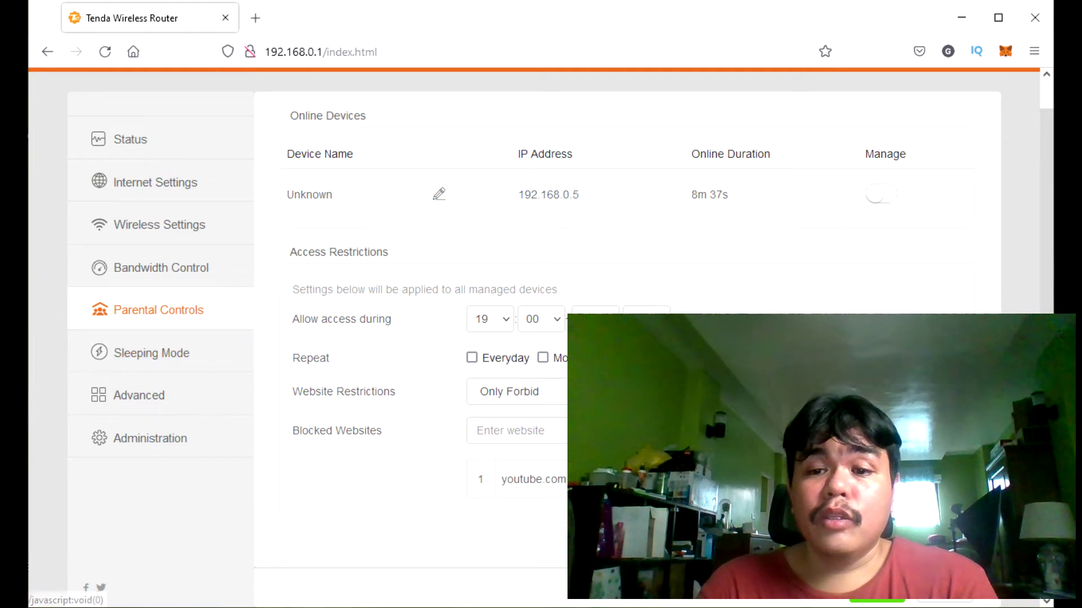
Save the parental control settings and clear a stray letter from the website field.
{"action": "left_click", "coordinate": [877, 602]}
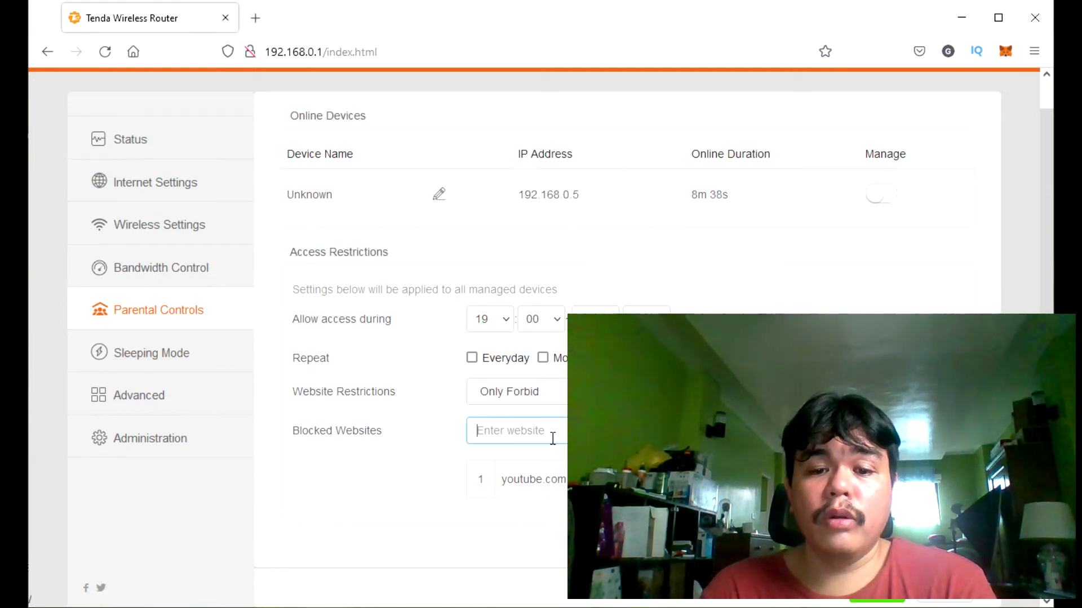
{"action": "type", "text": "fc"}
{"action": "key", "text": "BackSpace"}
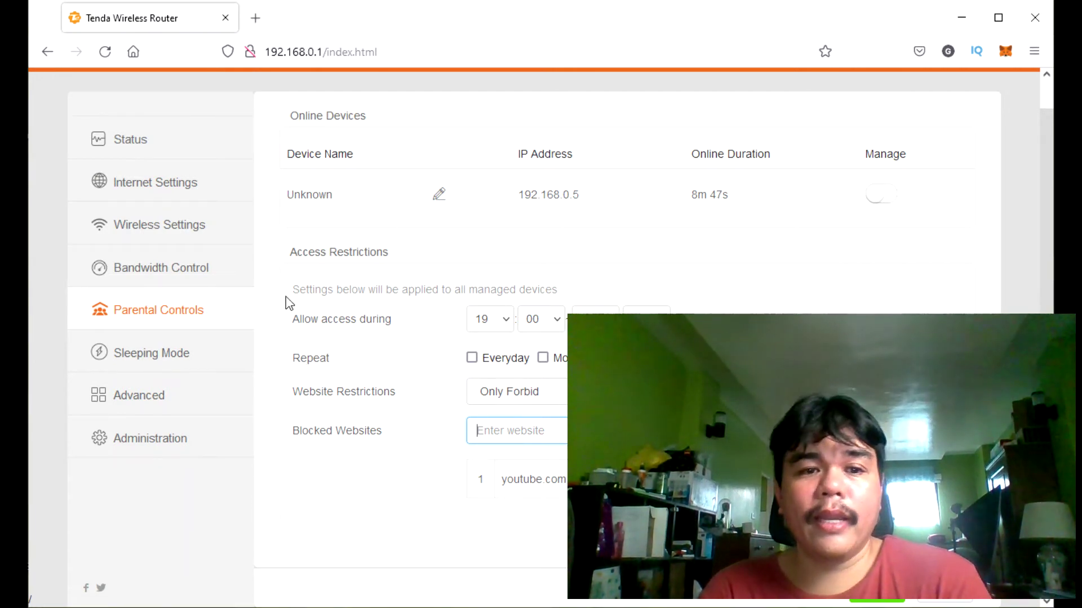
On Sleeping Mode, switch WiFi Schedule to Enable, then back to Disable.
{"action": "left_click", "coordinate": [185, 370]}
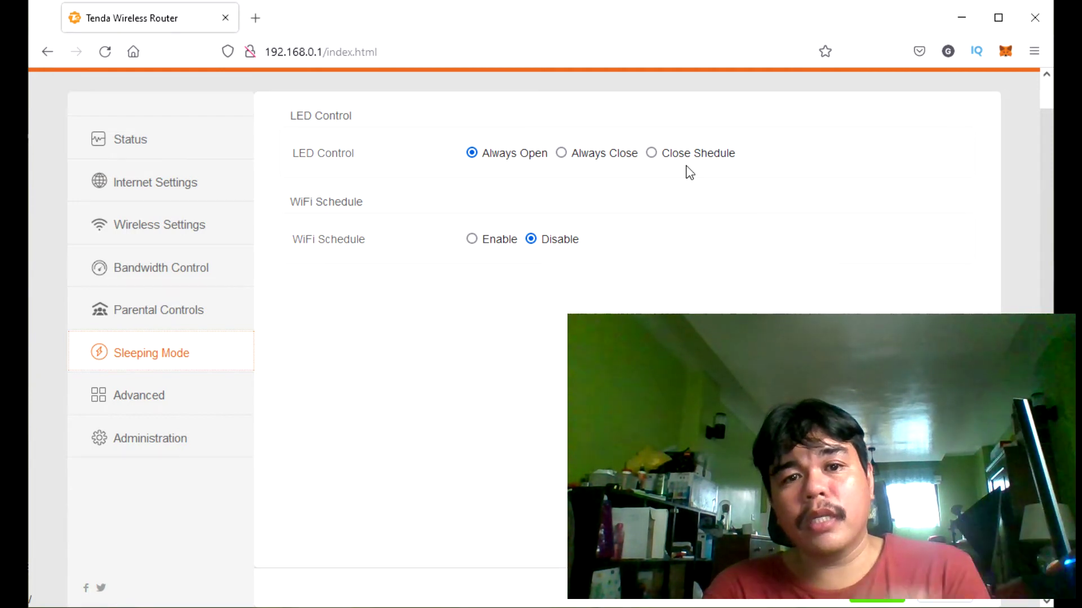
{"action": "left_click", "coordinate": [486, 246]}
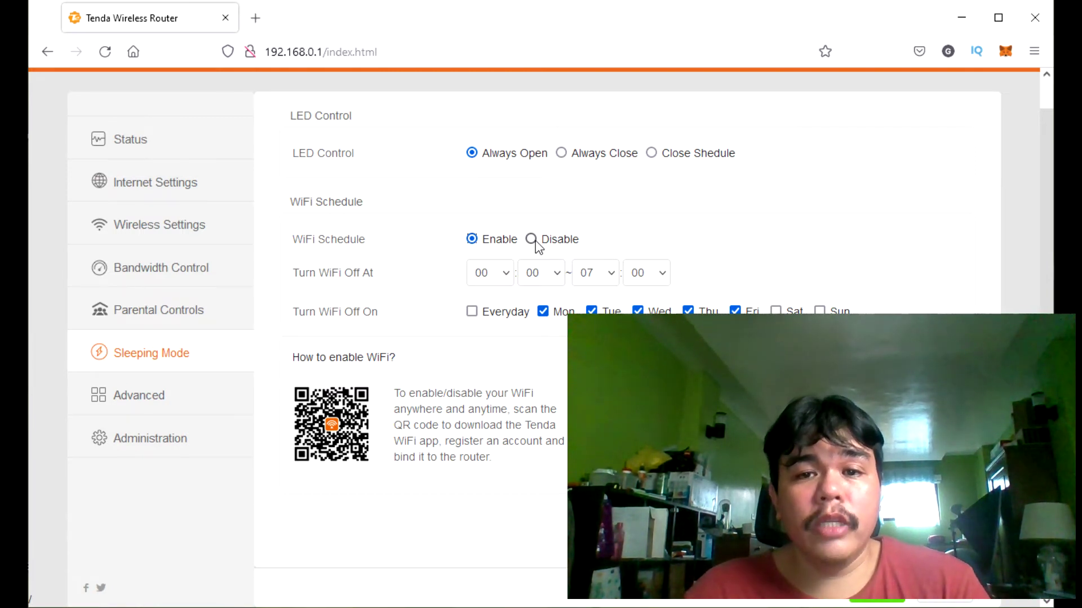
{"action": "left_click", "coordinate": [535, 242]}
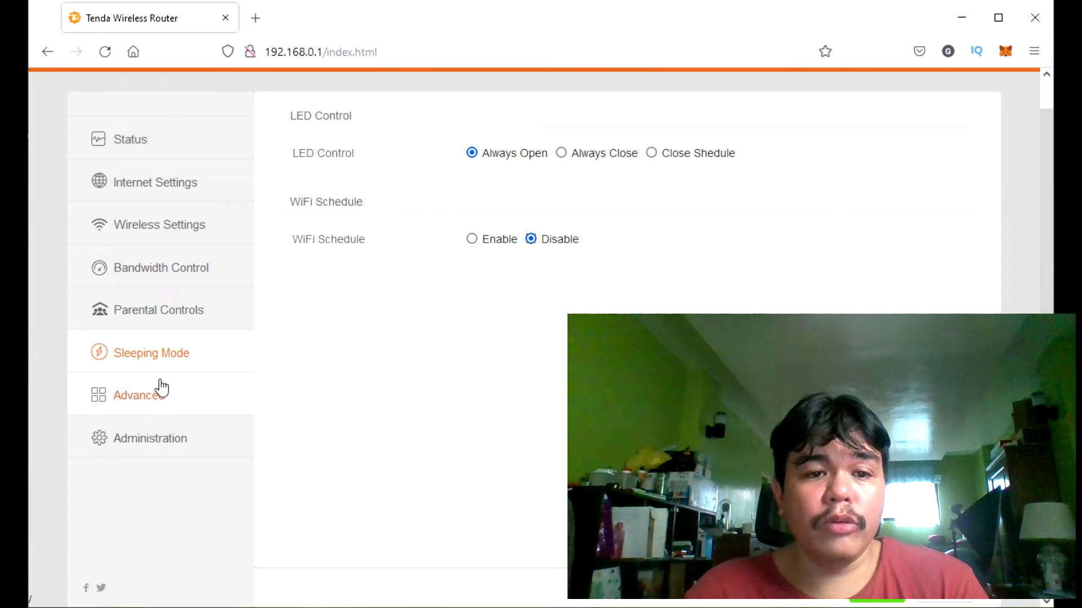
{"action": "left_click", "coordinate": [154, 403]}
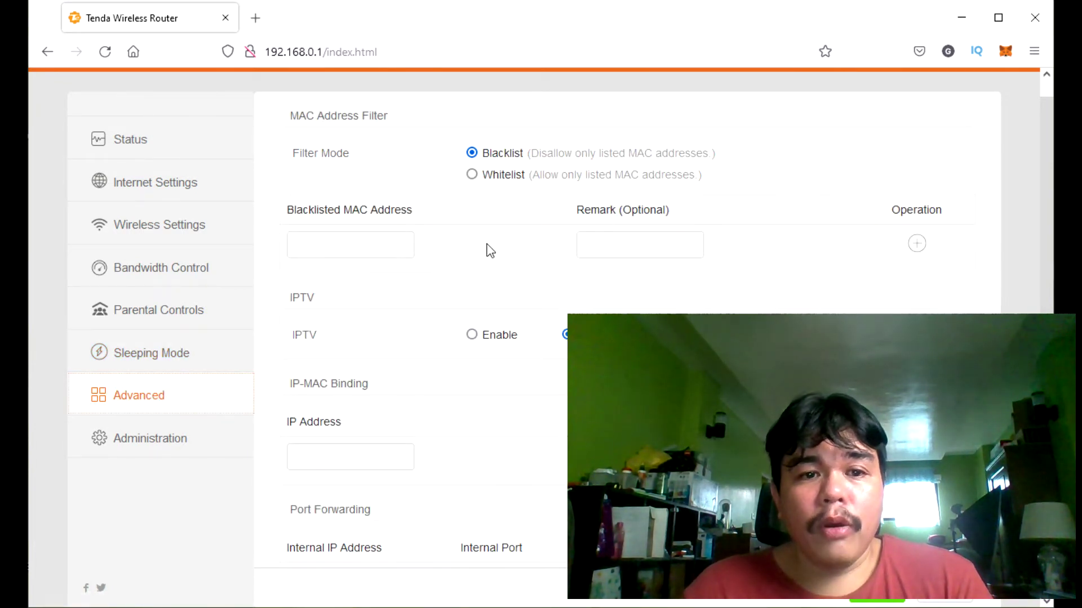
Scroll through the Advanced page's MAC filter, IPTV, port forwarding and DDNS sections.
{"action": "scroll", "coordinate": [472, 248], "scroll_direction": "down", "scroll_amount": 2}
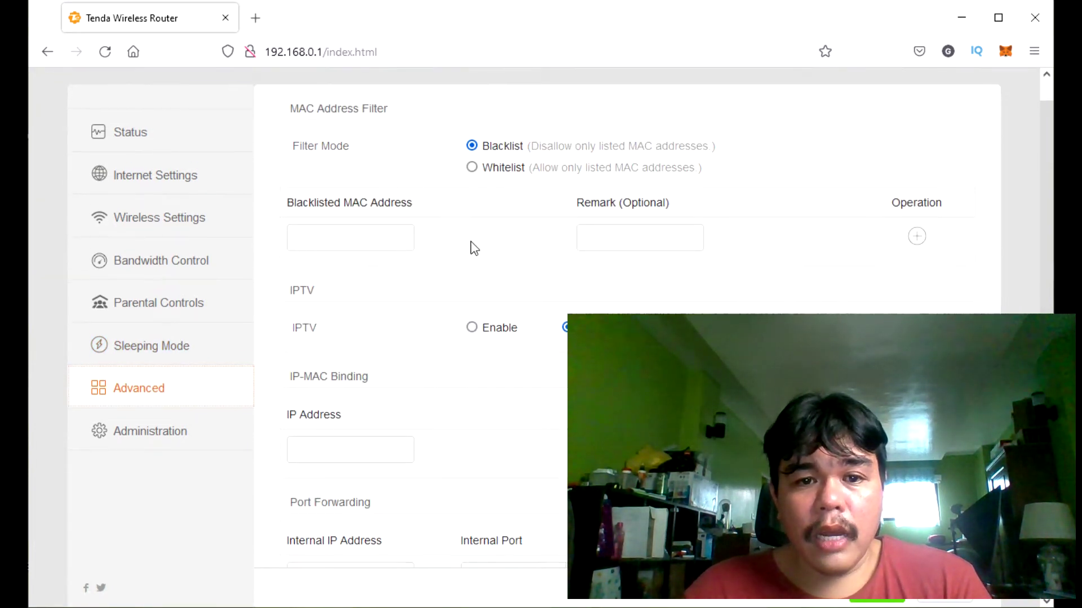
{"action": "scroll", "coordinate": [471, 243], "scroll_direction": "down", "scroll_amount": 6}
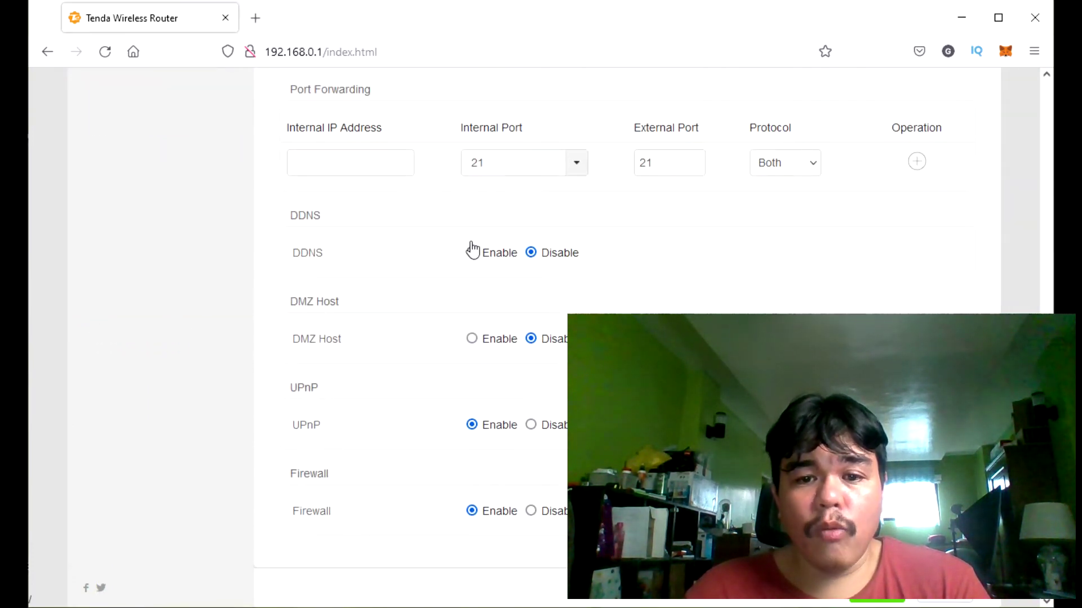
{"action": "scroll", "coordinate": [472, 248], "scroll_direction": "up", "scroll_amount": 4}
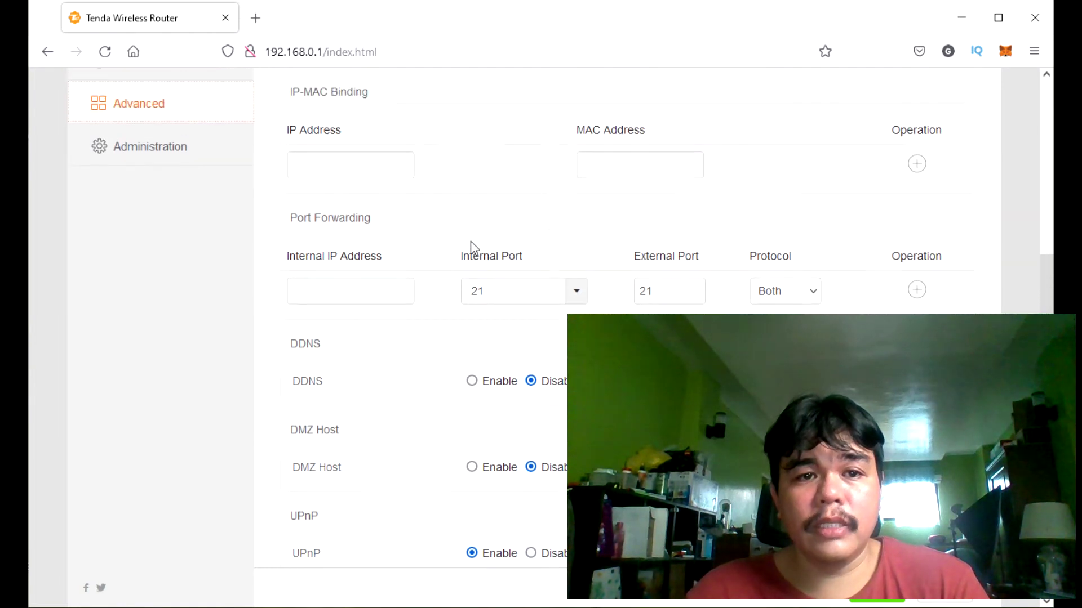
On the Administration page, type the new login password into New Password.
{"action": "left_click", "coordinate": [186, 269]}
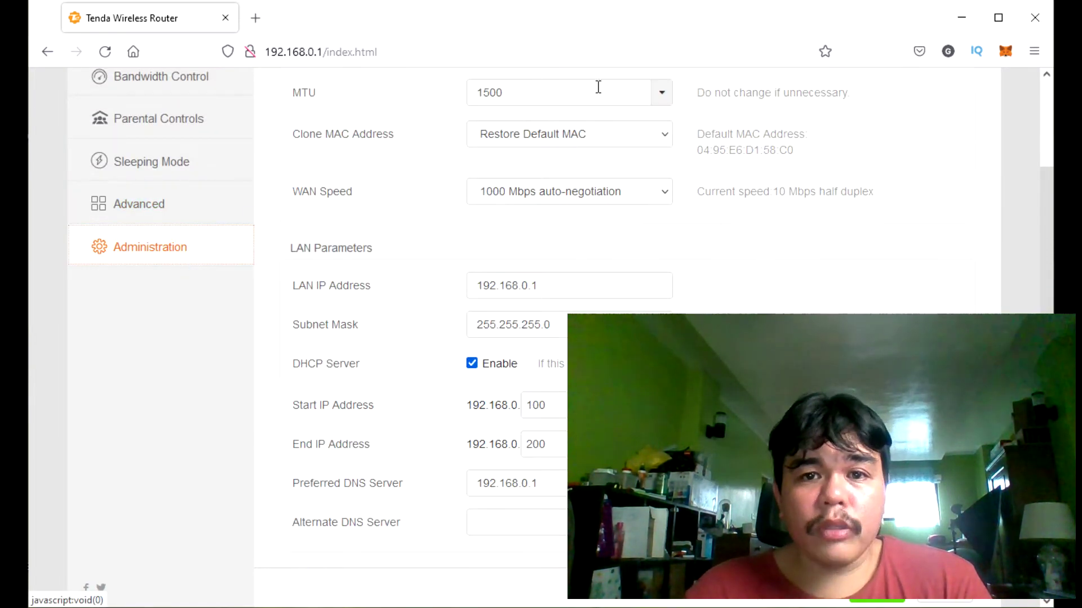
{"action": "scroll", "coordinate": [640, 242], "scroll_direction": "up", "scroll_amount": 4}
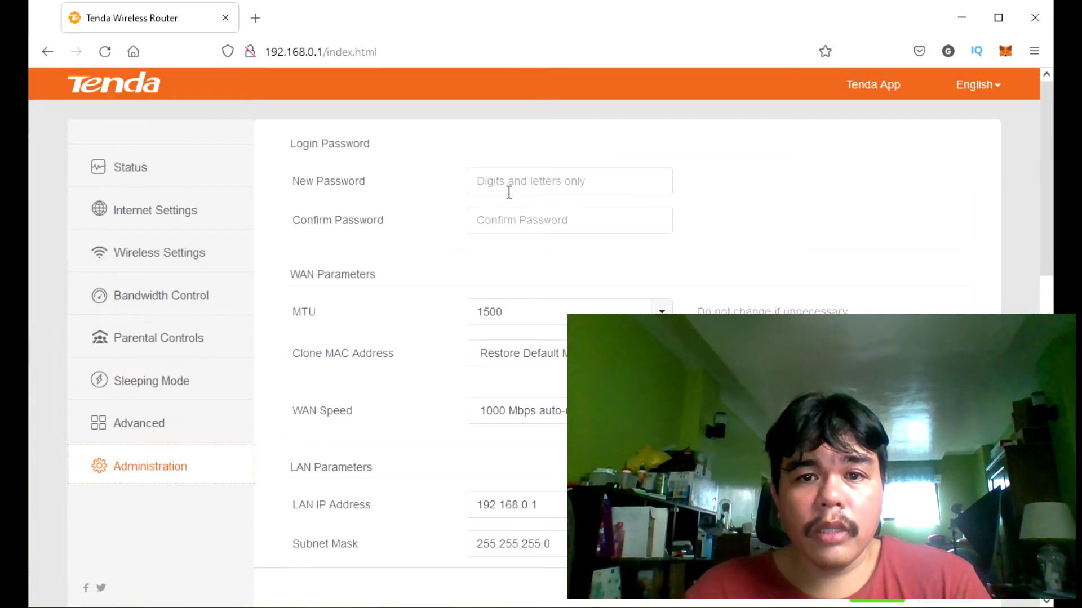
{"action": "left_click", "coordinate": [522, 178]}
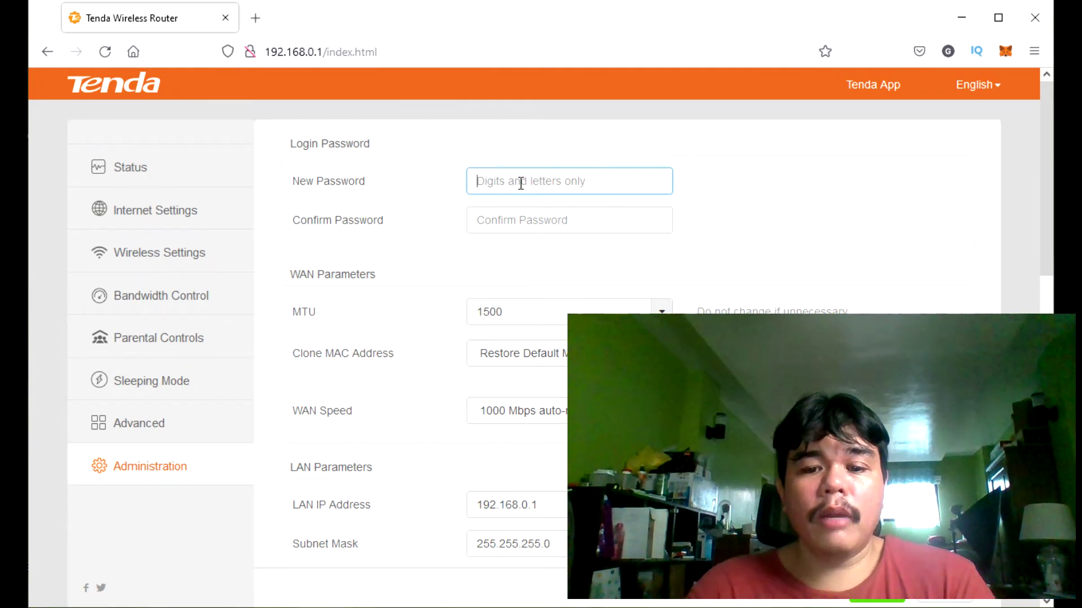
{"action": "key", "text": "BackSpace"}
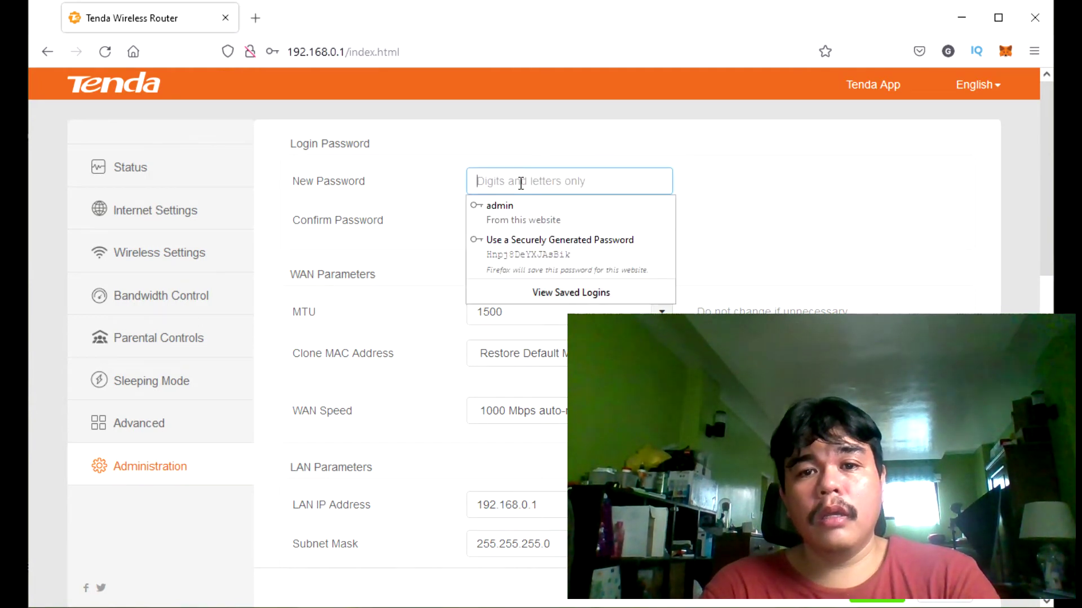
{"action": "key", "text": "Escape"}
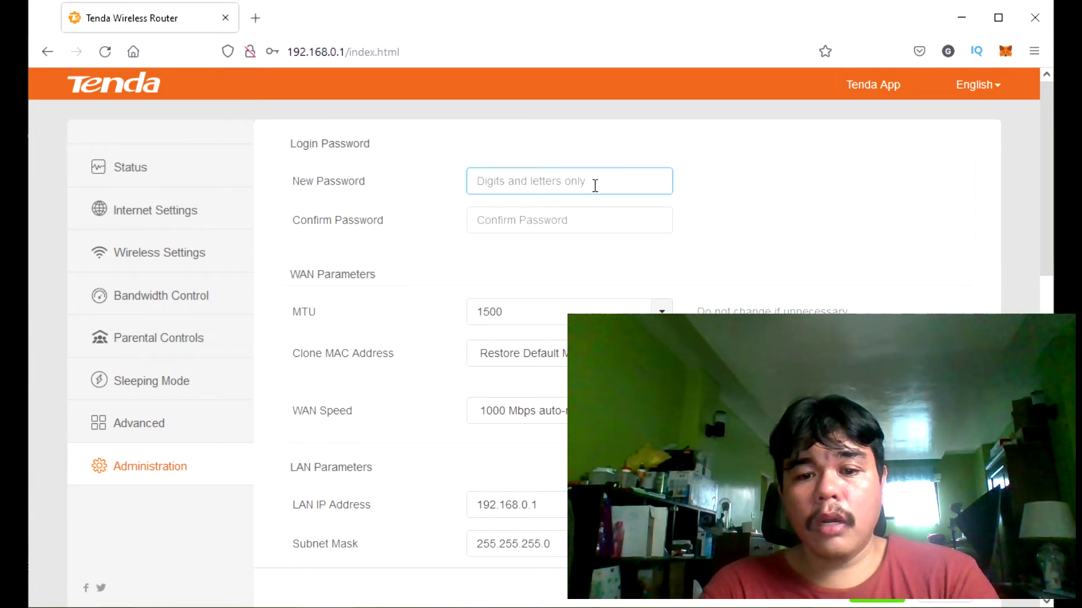
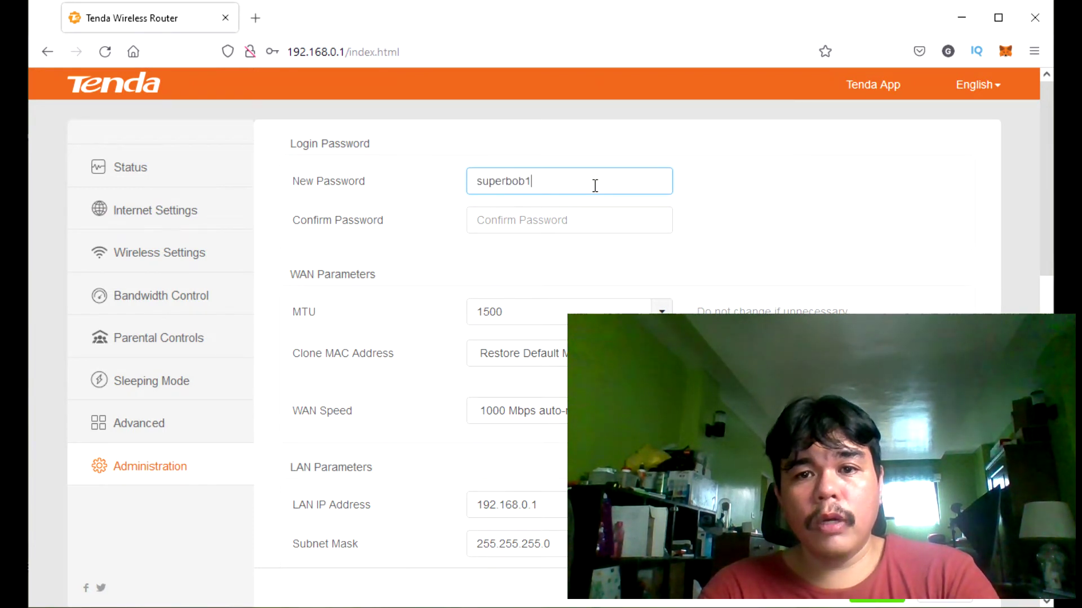
Enter the same password in Confirm Password and reveal both fields to check they match.
{"action": "left_click", "coordinate": [590, 220]}
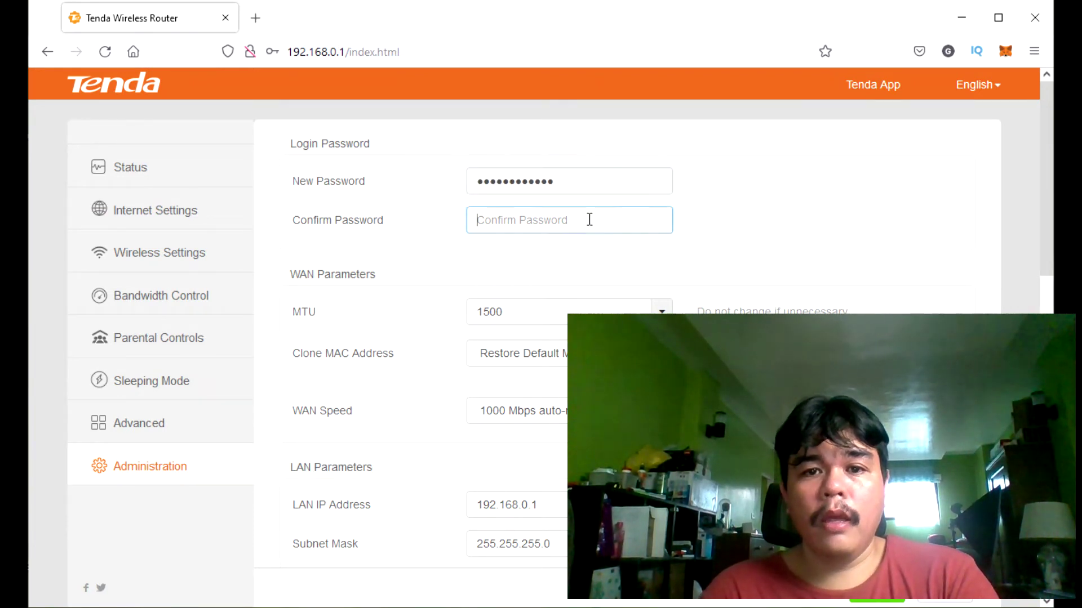
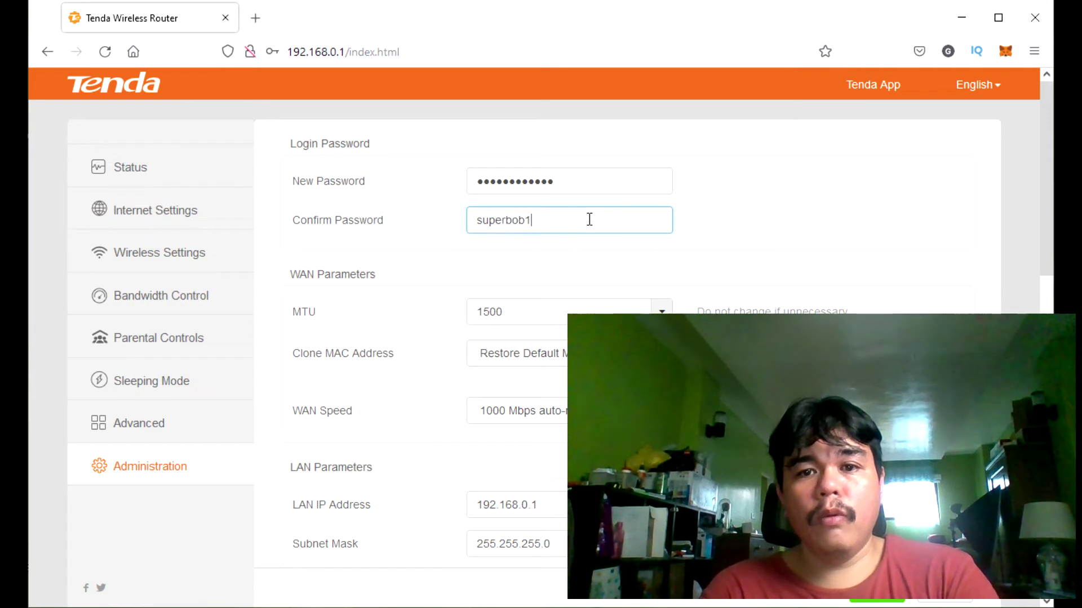
{"action": "left_click", "coordinate": [827, 249]}
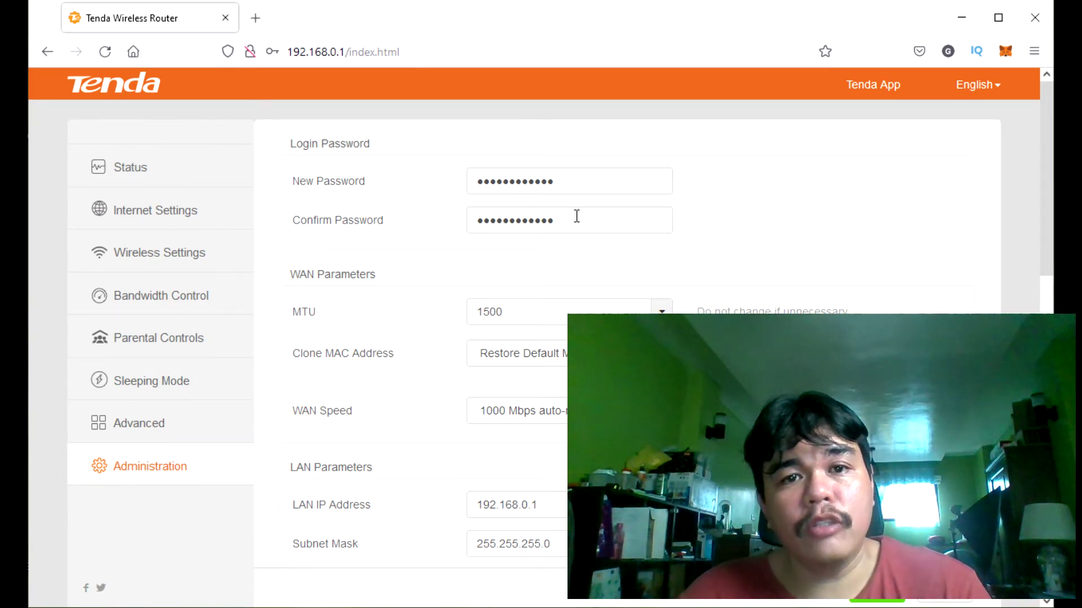
{"action": "left_click", "coordinate": [566, 185]}
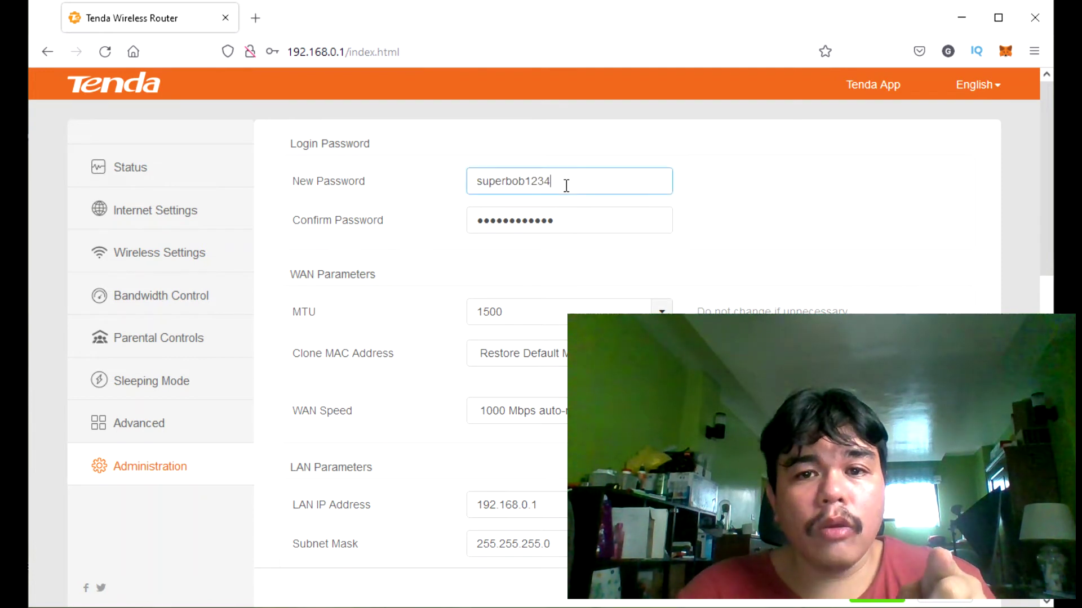
{"action": "left_click", "coordinate": [571, 215]}
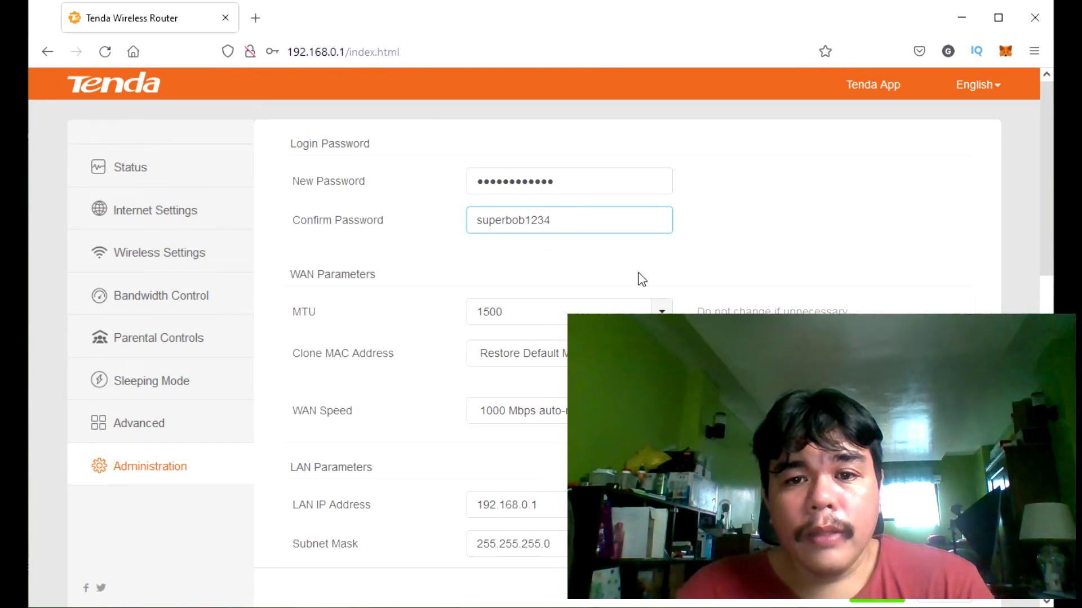
{"action": "scroll", "coordinate": [640, 280], "scroll_direction": "down", "scroll_amount": 1}
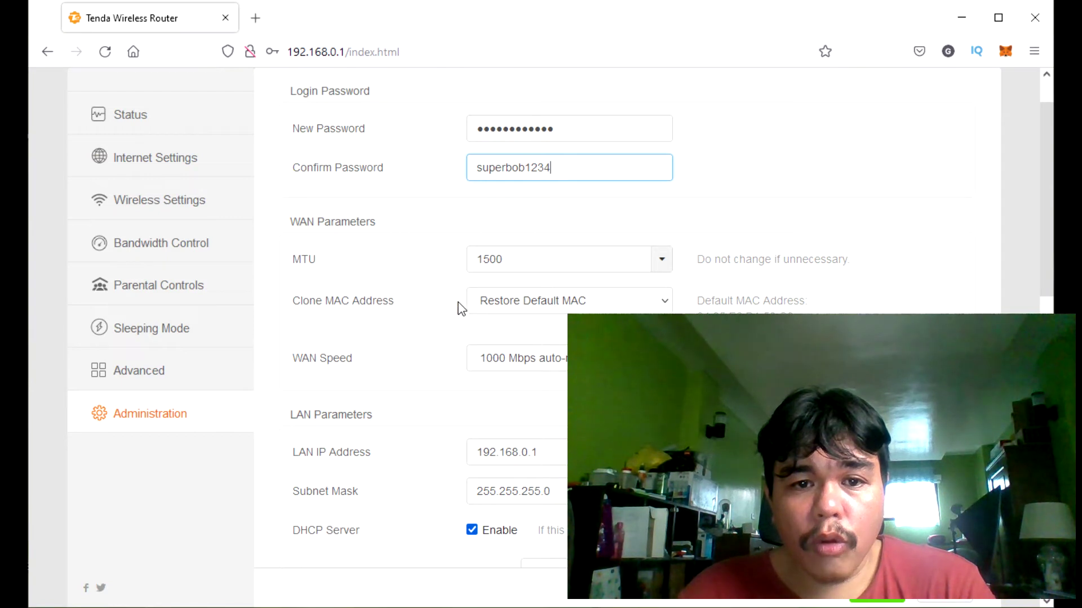
{"action": "scroll", "coordinate": [563, 300], "scroll_direction": "down", "scroll_amount": 1}
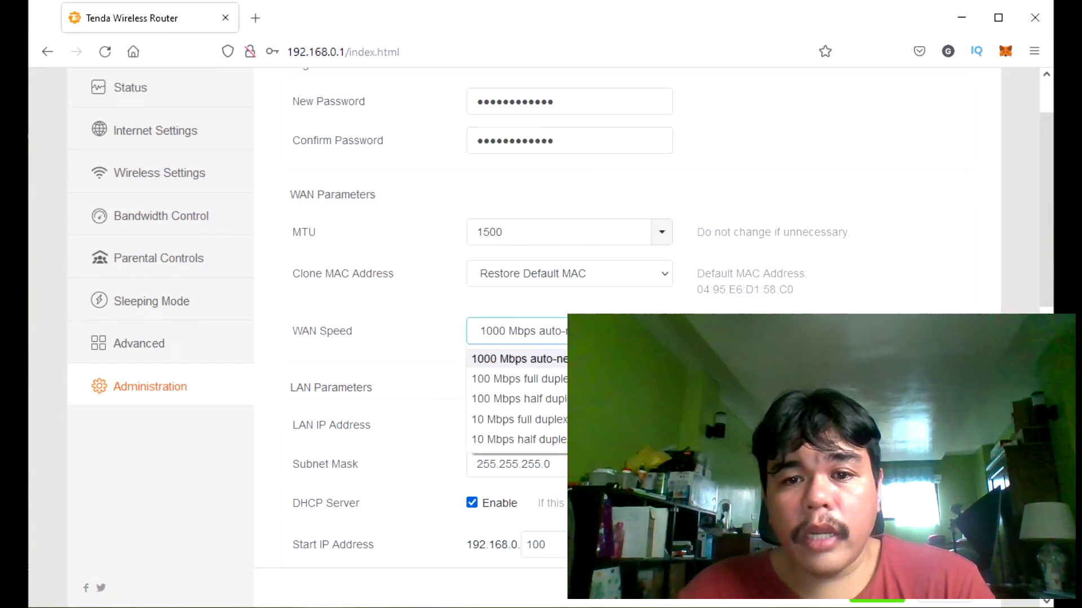
{"action": "key", "text": "Return"}
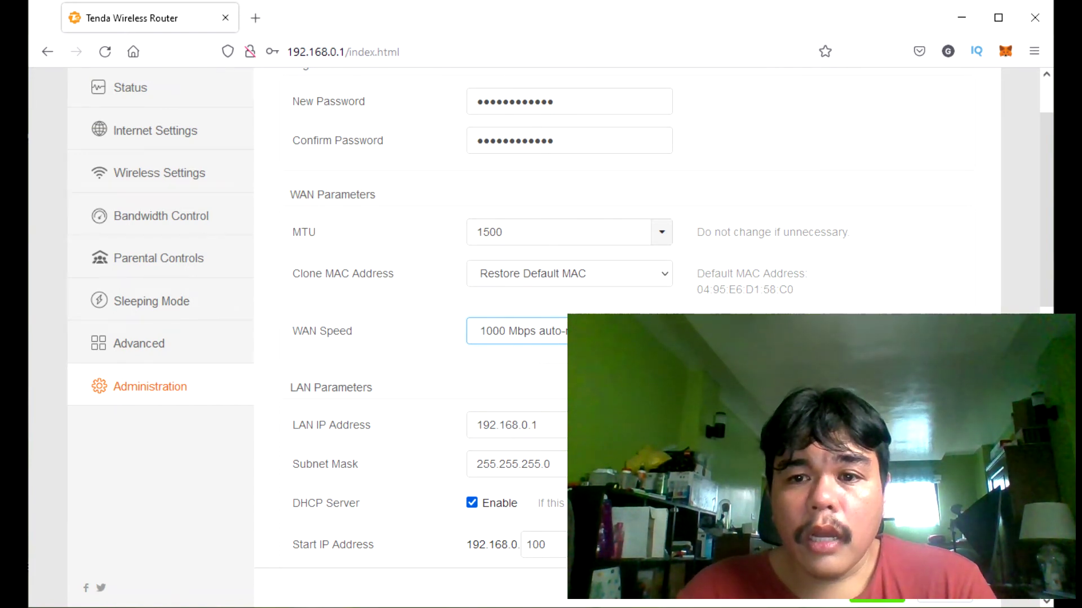
{"action": "scroll", "coordinate": [534, 354], "scroll_direction": "down", "scroll_amount": 3}
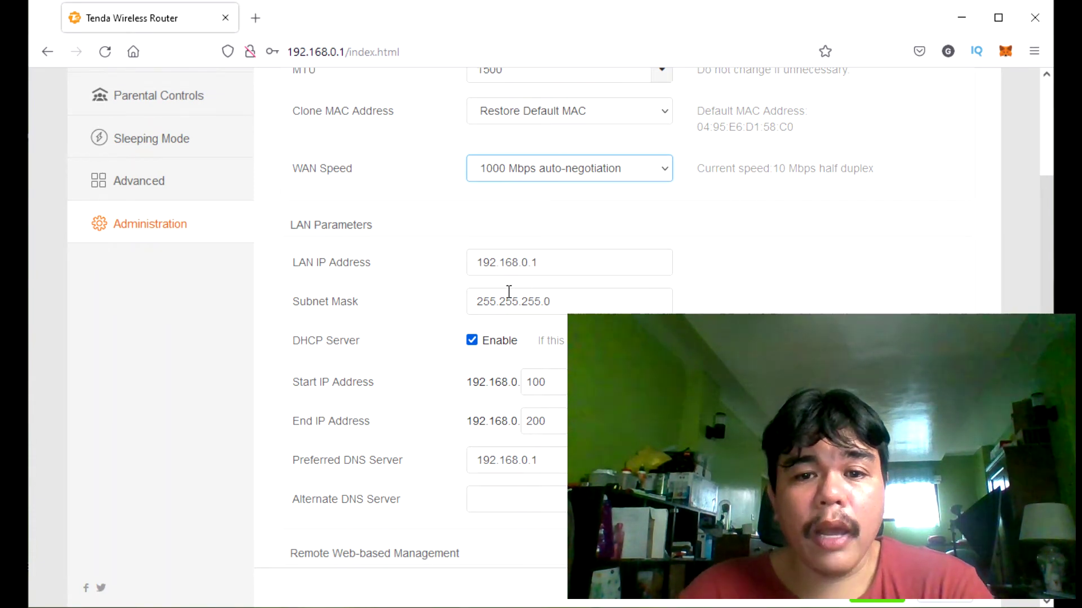
{"action": "scroll", "coordinate": [511, 298], "scroll_direction": "down", "scroll_amount": 1}
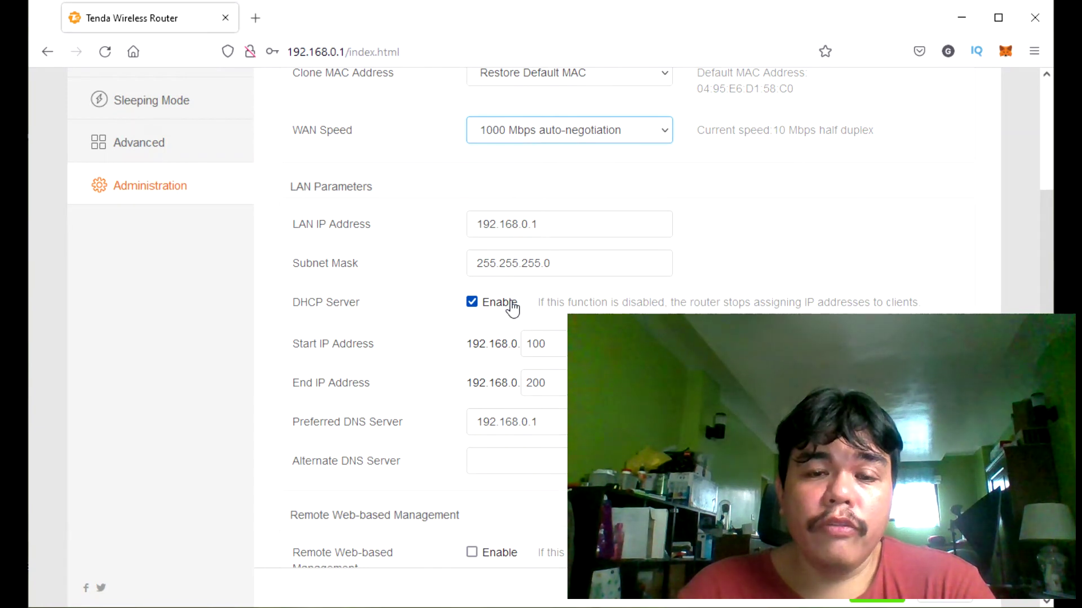
{"action": "left_click", "coordinate": [547, 264]}
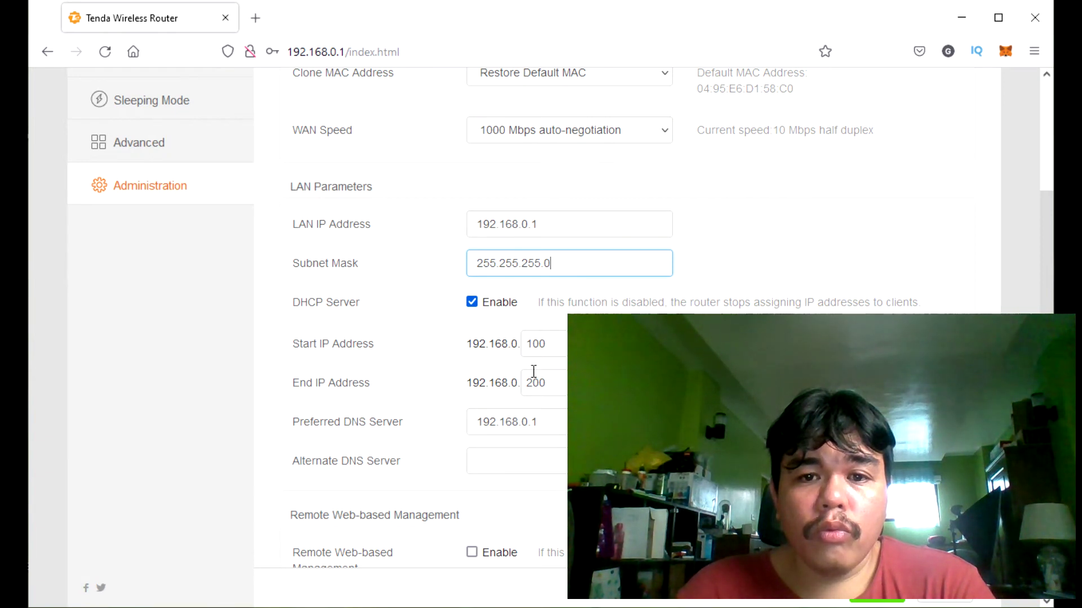
{"action": "left_click", "coordinate": [562, 422]}
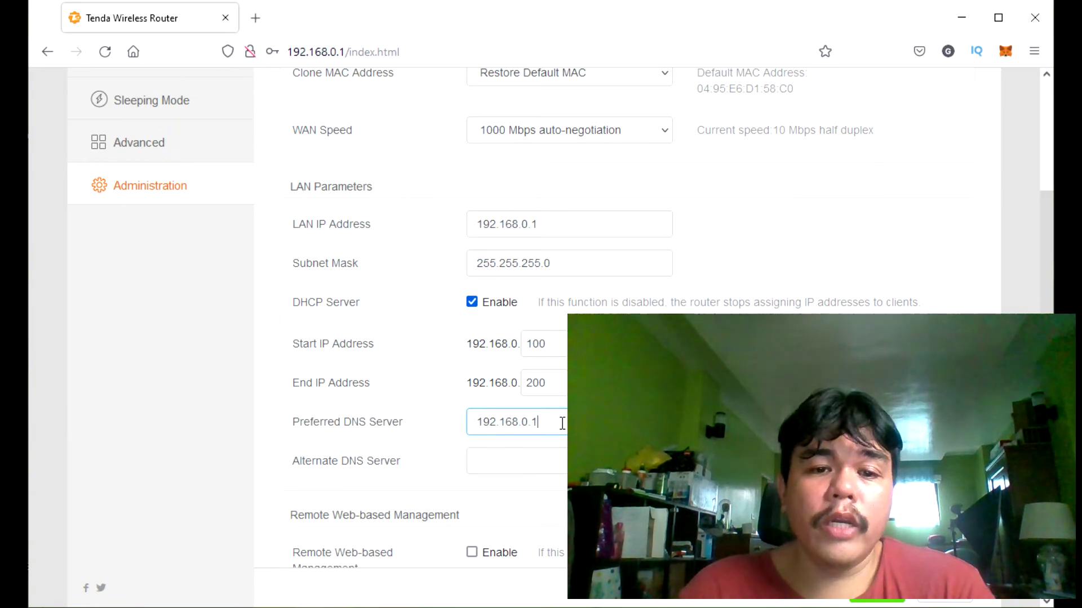
{"action": "scroll", "coordinate": [562, 423], "scroll_direction": "down", "scroll_amount": 3}
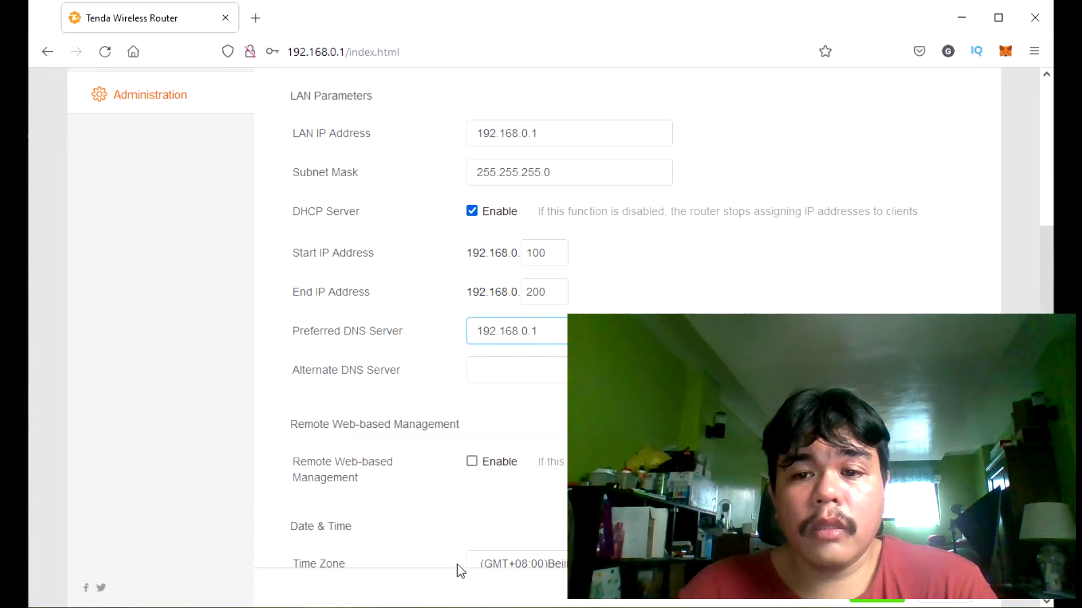
{"action": "scroll", "coordinate": [428, 355], "scroll_direction": "down", "scroll_amount": 3}
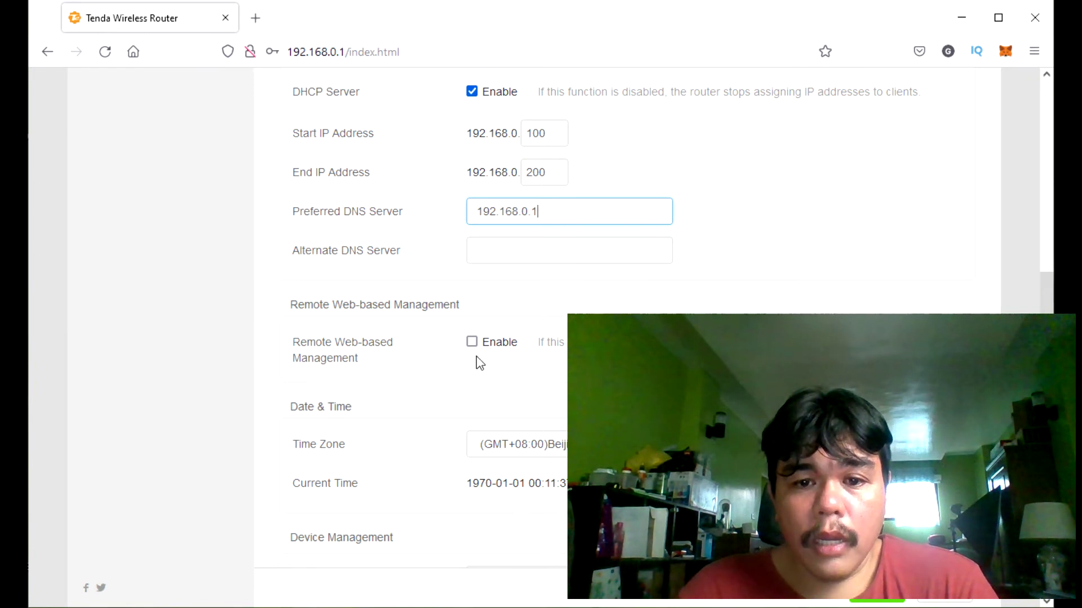
{"action": "left_click", "coordinate": [494, 445]}
{"action": "left_click", "coordinate": [498, 451]}
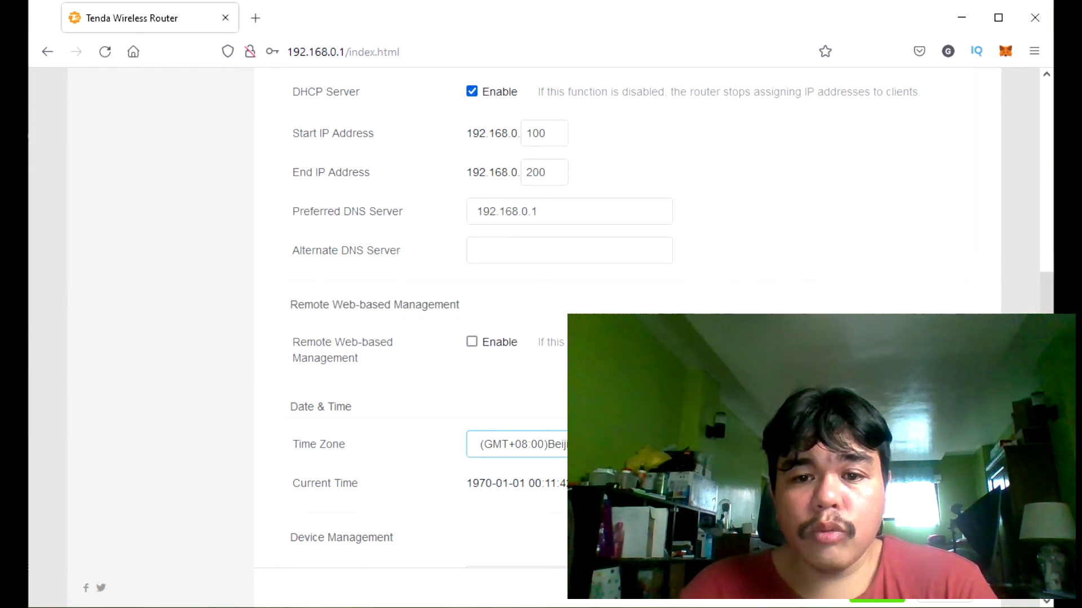
{"action": "scroll", "coordinate": [541, 338], "scroll_direction": "down", "scroll_amount": 1}
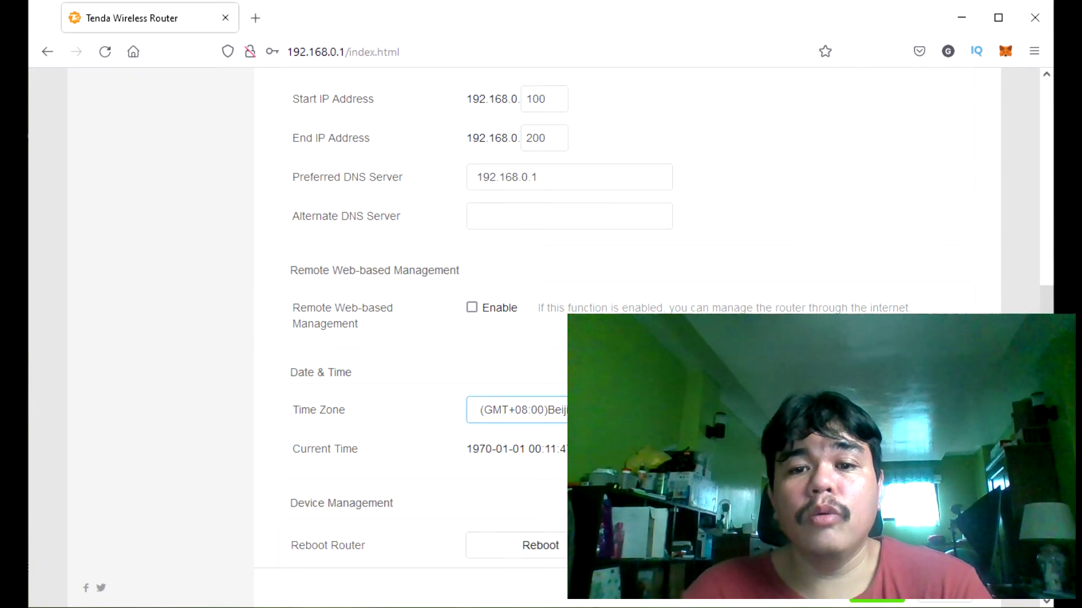
Uncheck Automatic Maintenance Enable under Device Management.
{"action": "scroll", "coordinate": [541, 338], "scroll_direction": "down", "scroll_amount": 4}
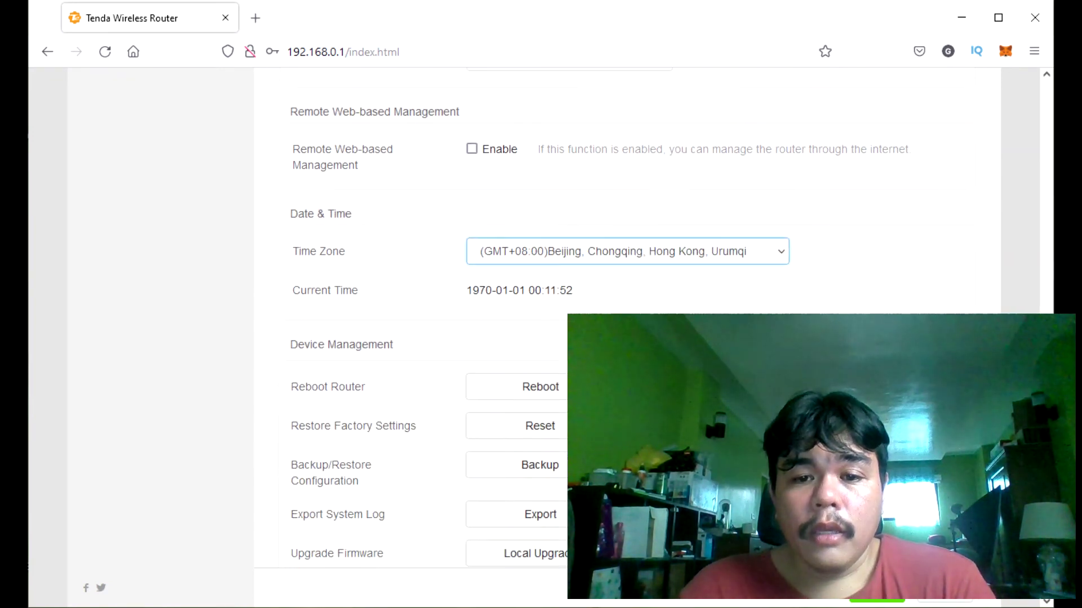
{"action": "scroll", "coordinate": [541, 338], "scroll_direction": "down", "scroll_amount": 3}
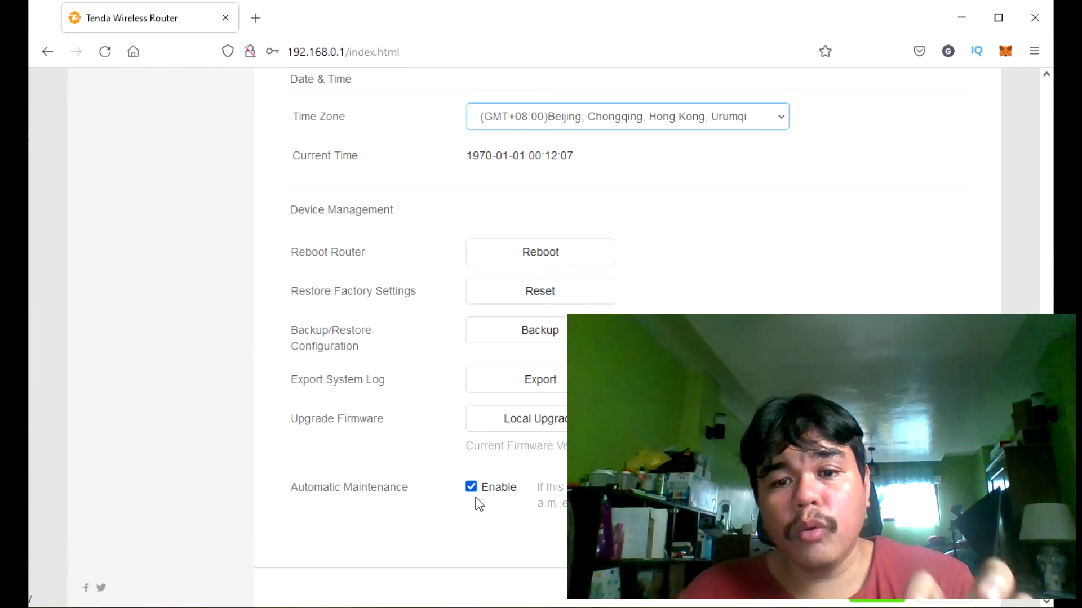
{"action": "left_click", "coordinate": [478, 489]}
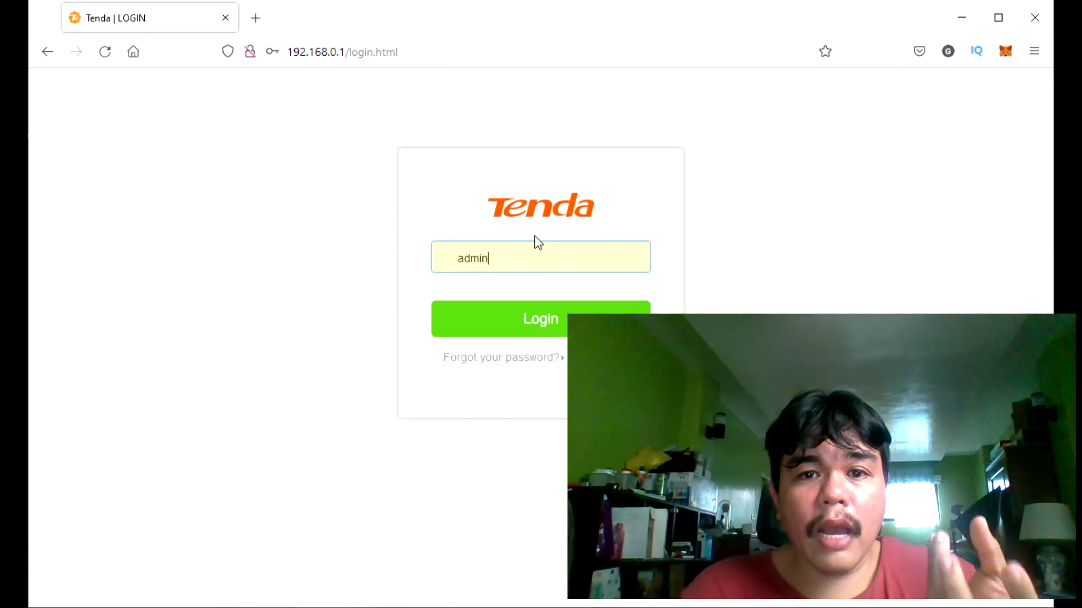
Log back in with the new login password, declining Firefox's offer to save it.
{"action": "left_click_drag", "start_coordinate": [546, 263], "coordinate": [255, 217]}
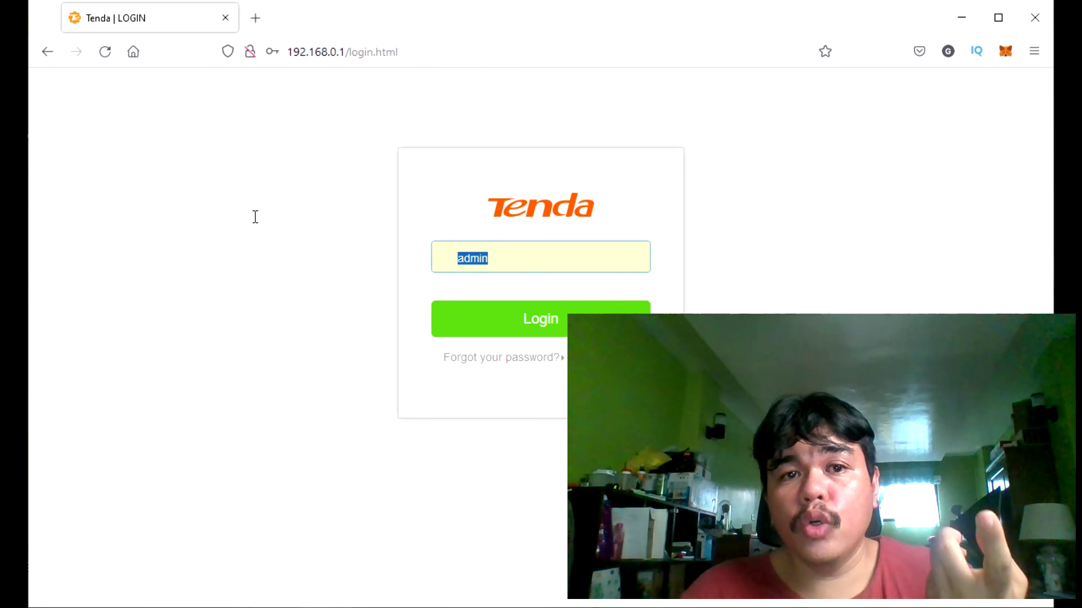
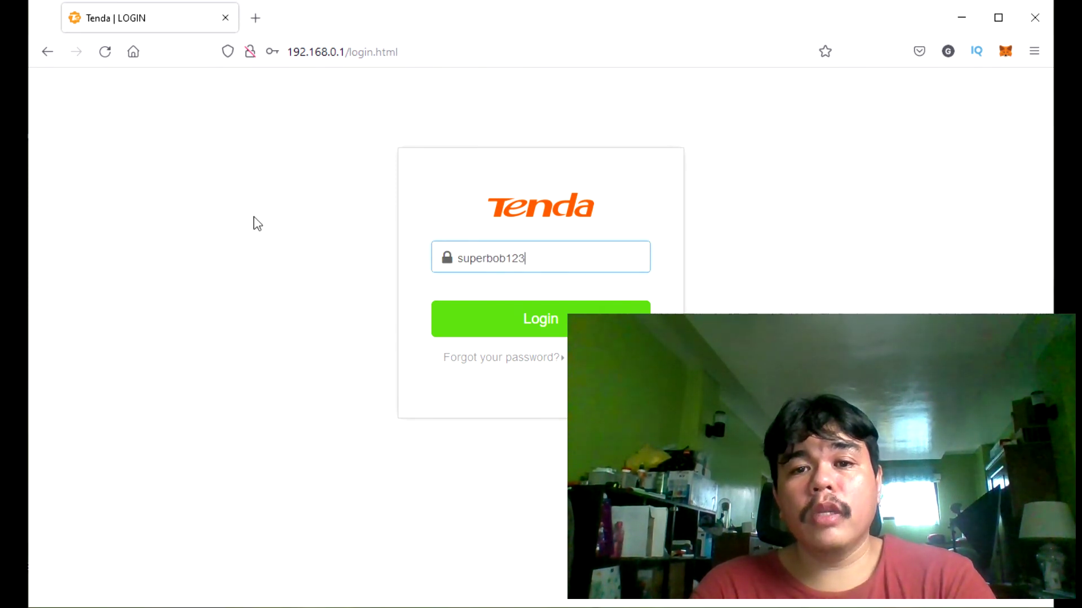
{"action": "left_click", "coordinate": [497, 319]}
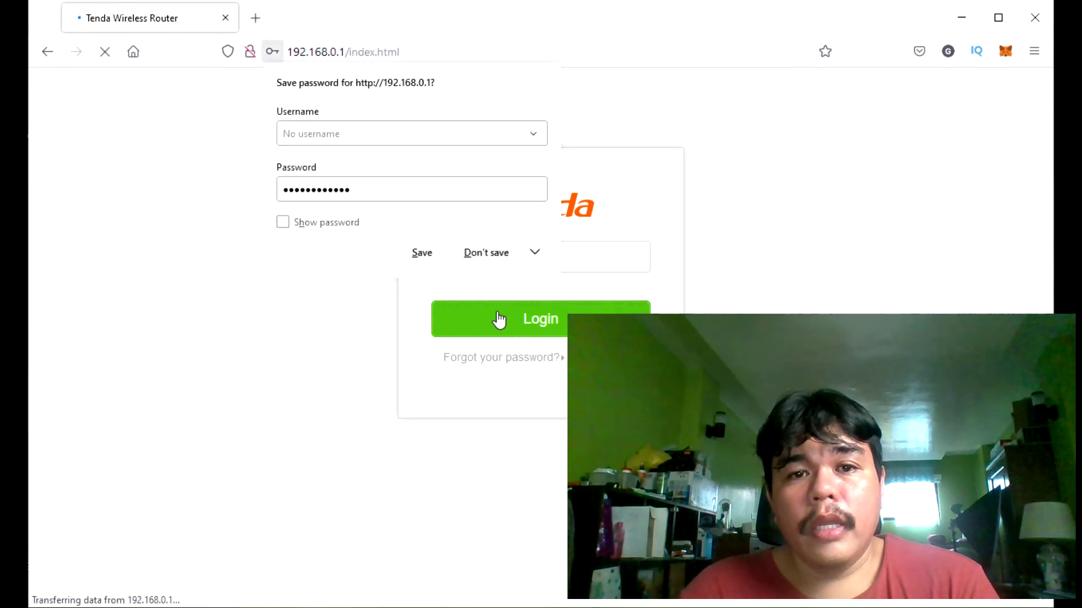
{"action": "left_click", "coordinate": [485, 255]}
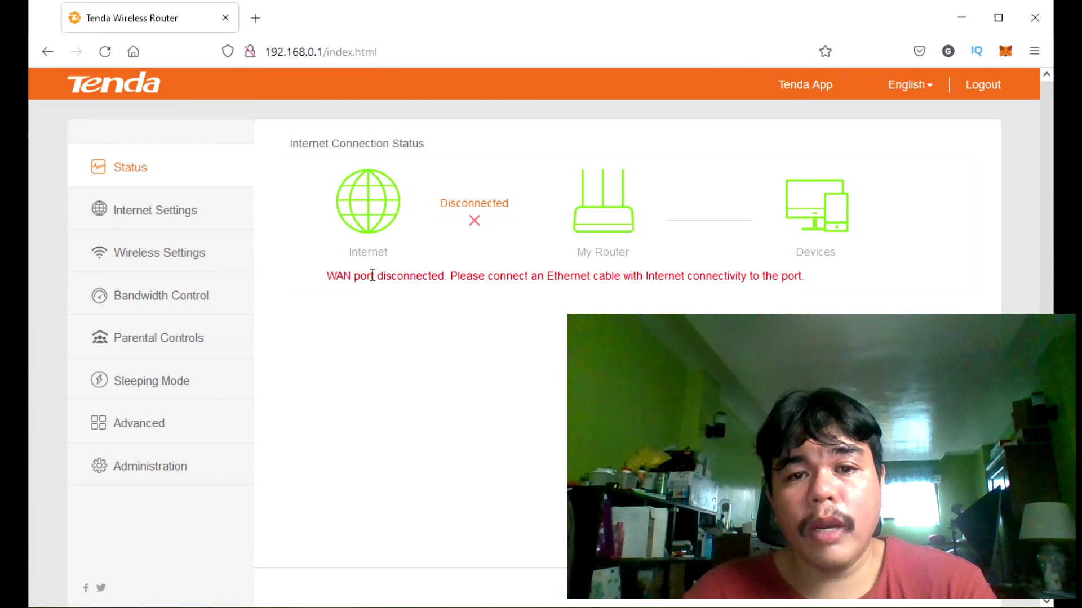
{"action": "left_click_drag", "start_coordinate": [379, 277], "coordinate": [567, 295]}
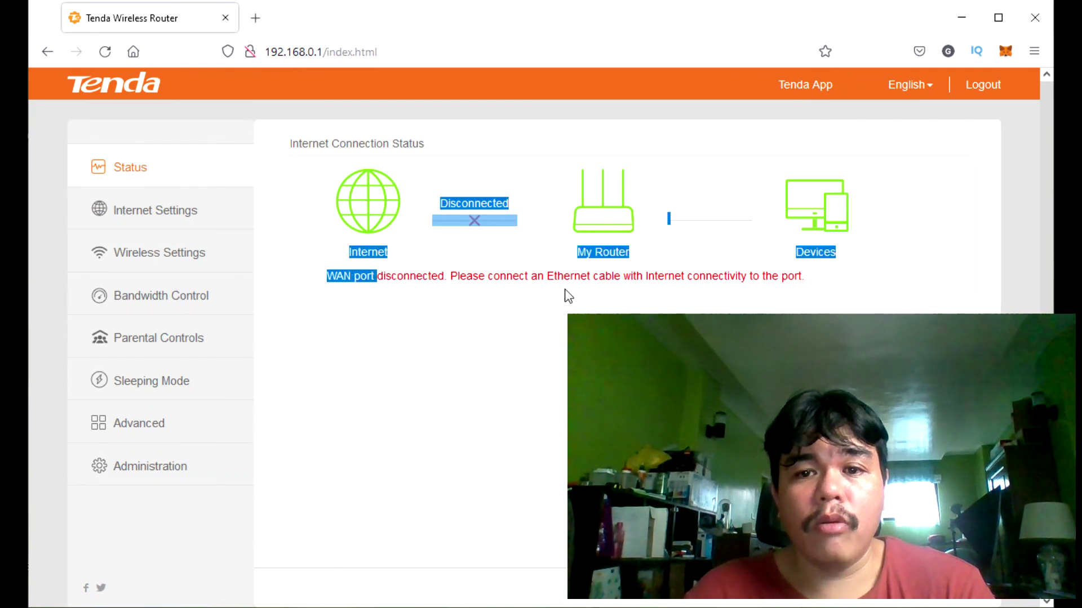
{"action": "left_click", "coordinate": [567, 296]}
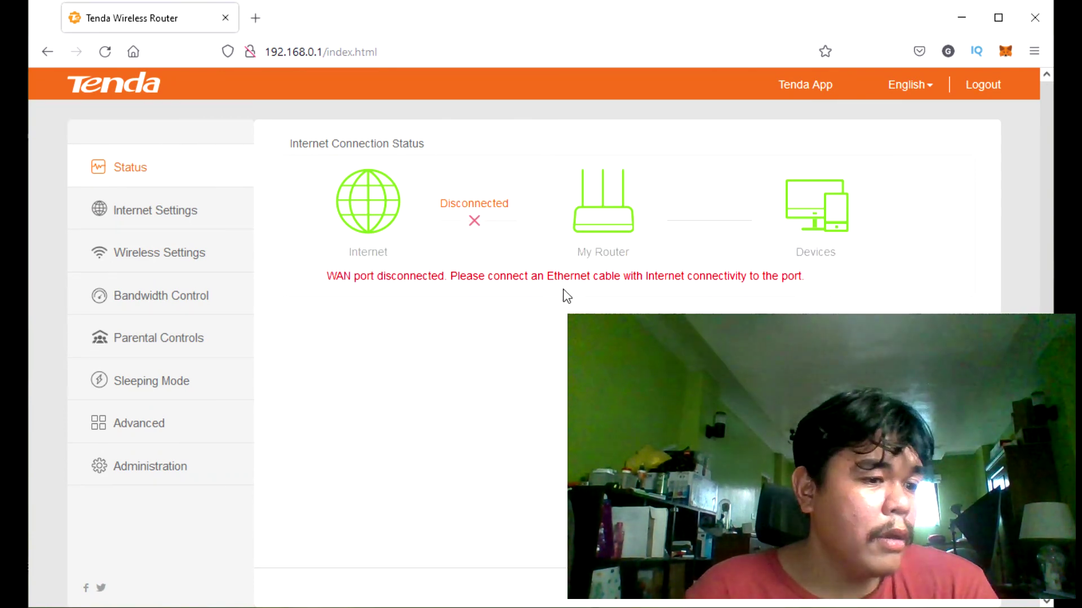